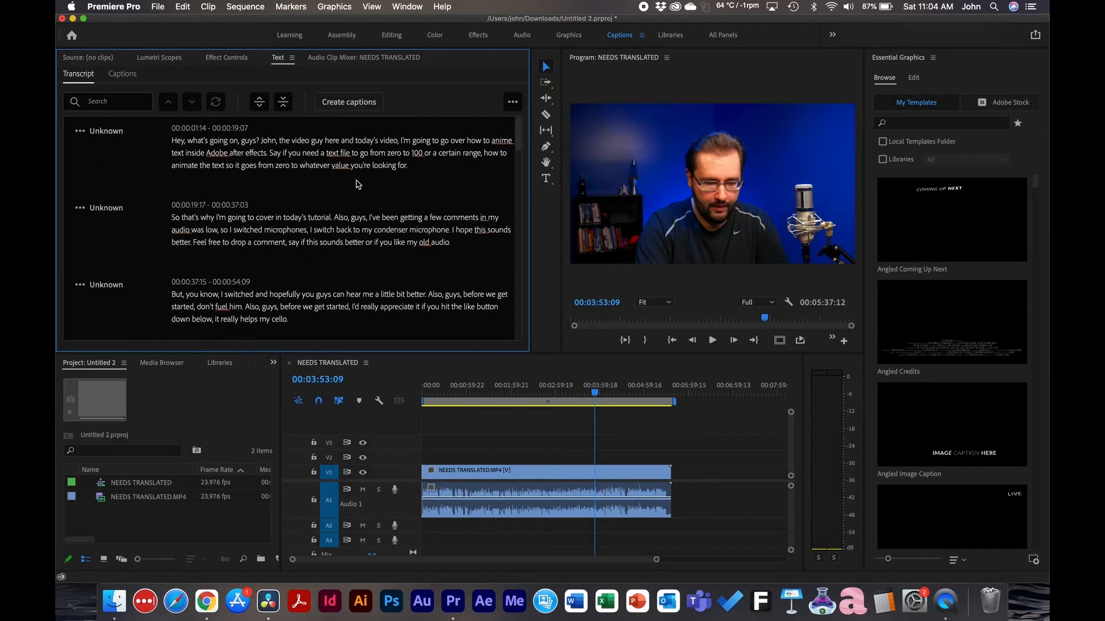
Jump to individual words in successive transcript segments to check that the video follows the text
left_click(363, 220)
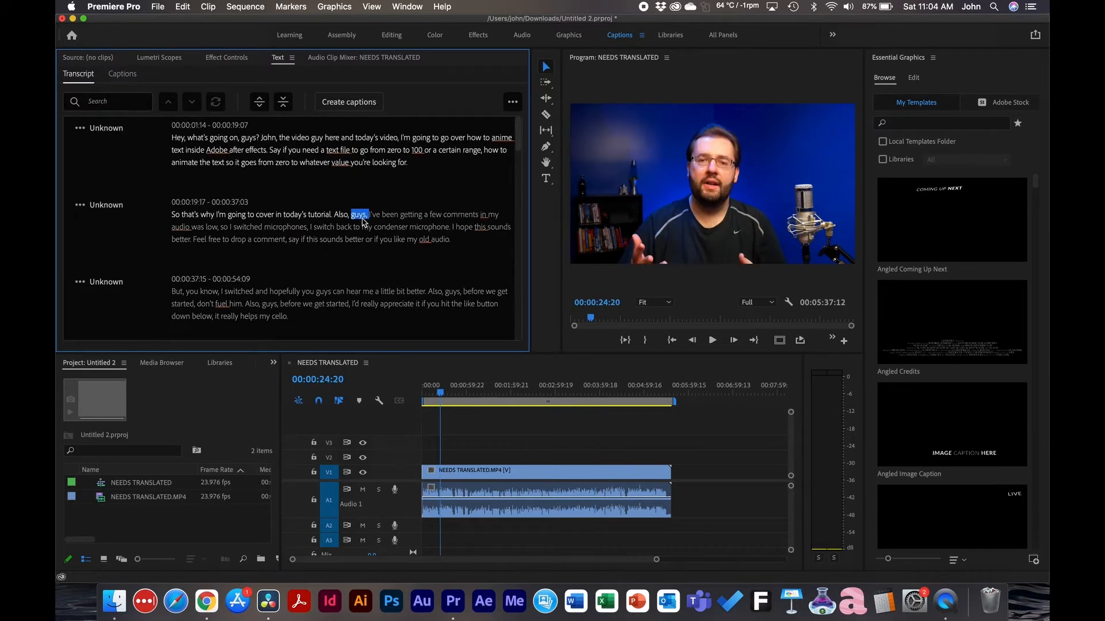
scroll(377, 227, "down", 5)
left_click(361, 214)
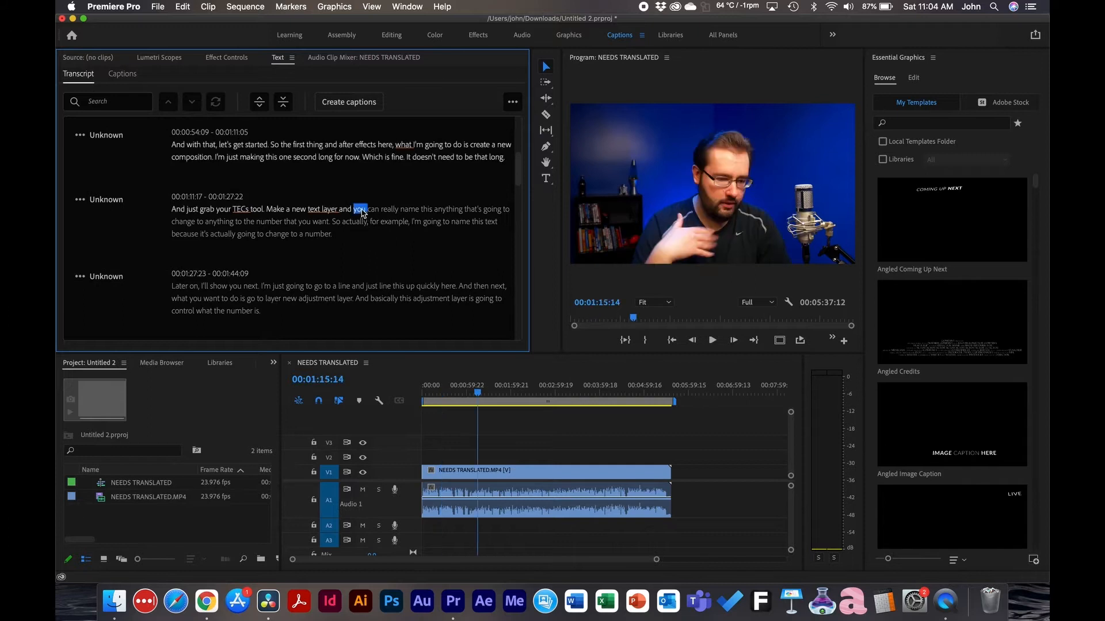
scroll(368, 227, "down", 5)
left_click(369, 199)
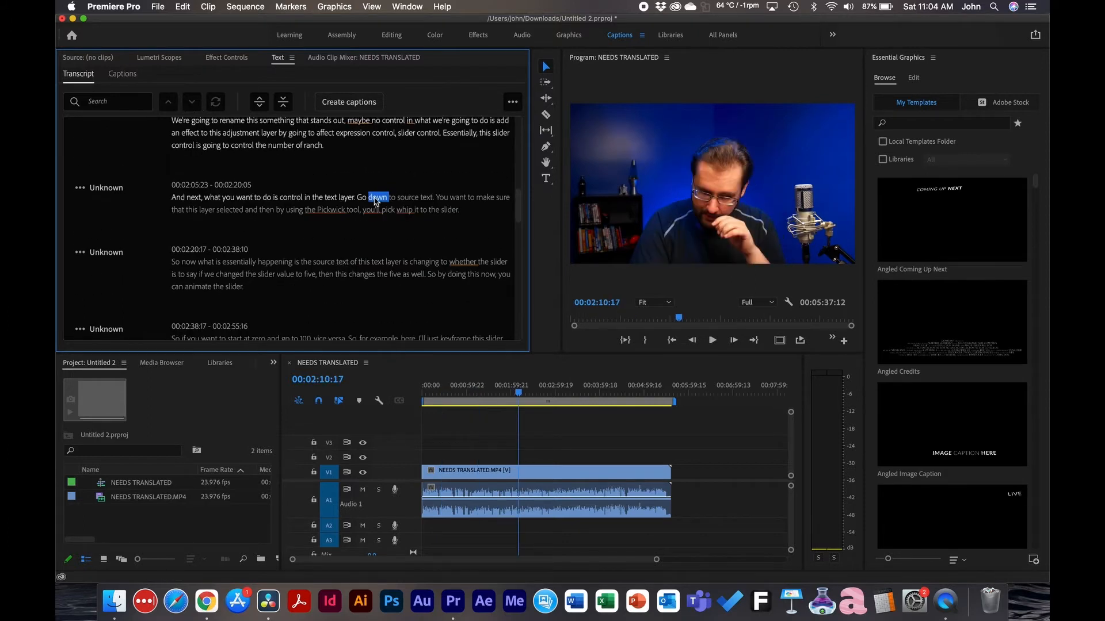
left_click(434, 288)
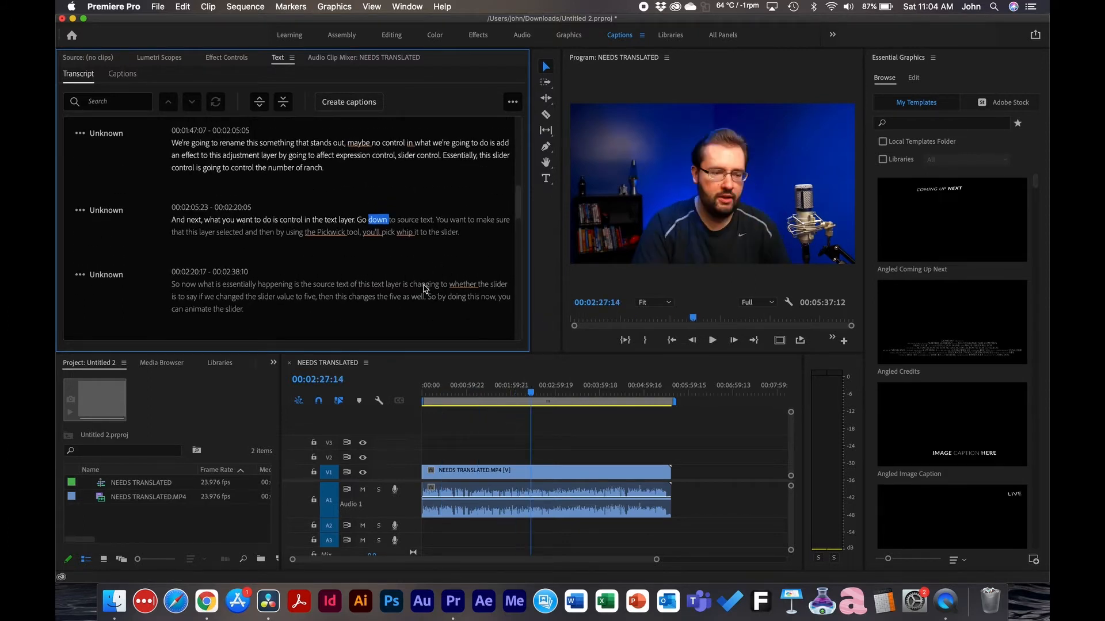
left_click(463, 215)
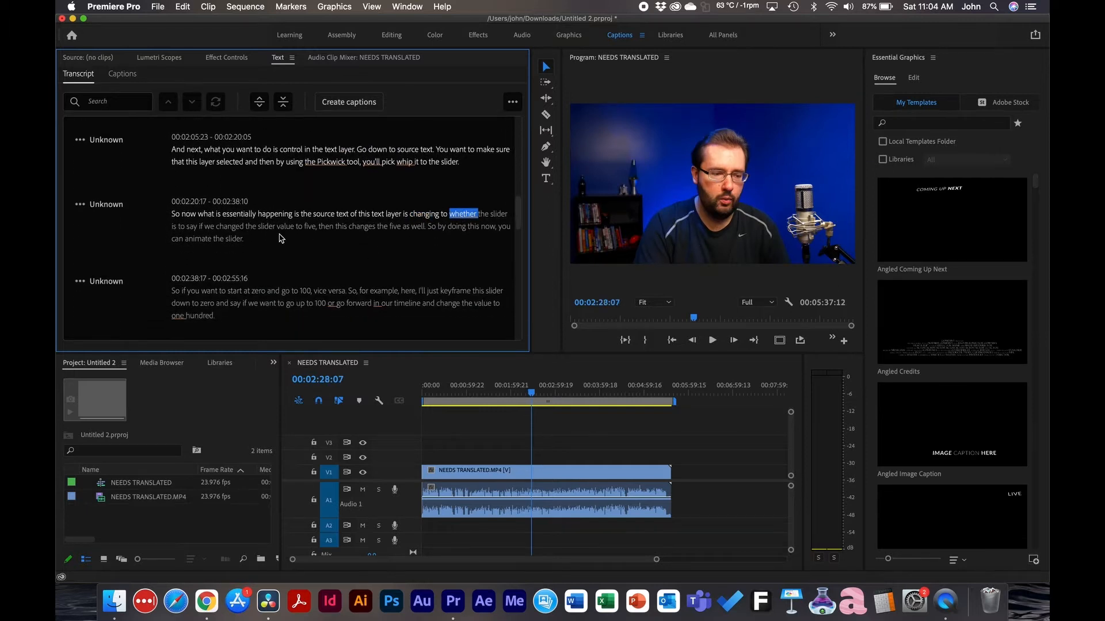
left_click(178, 316)
Compare the video positions of the words "zero" and "100" in the first transcript segment
scroll(240, 267, "up", 10)
left_click(392, 156)
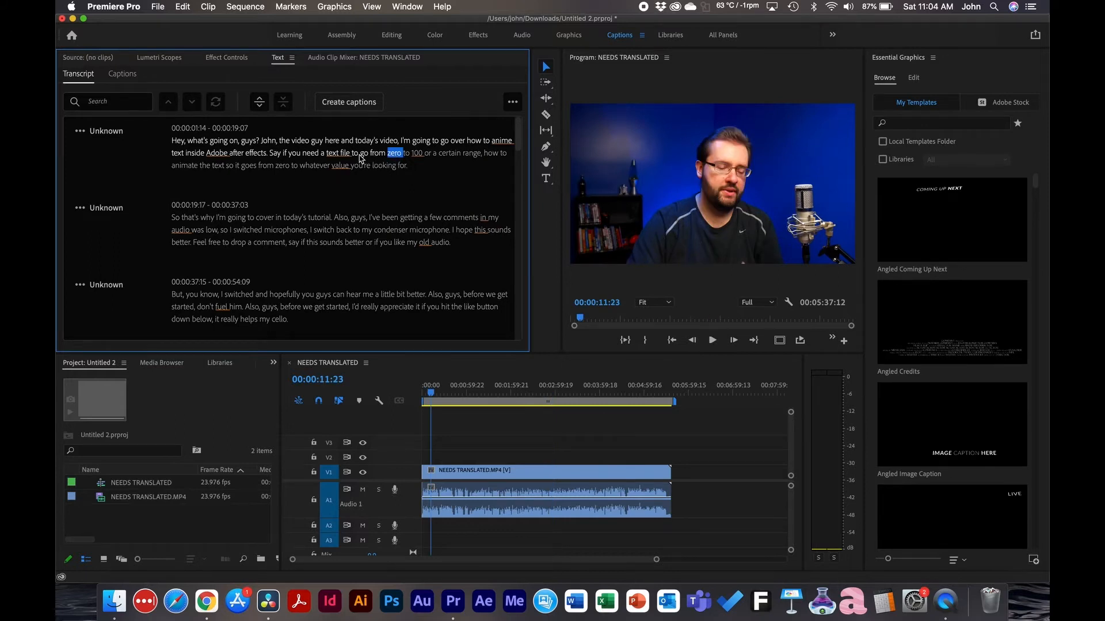
left_click(417, 154)
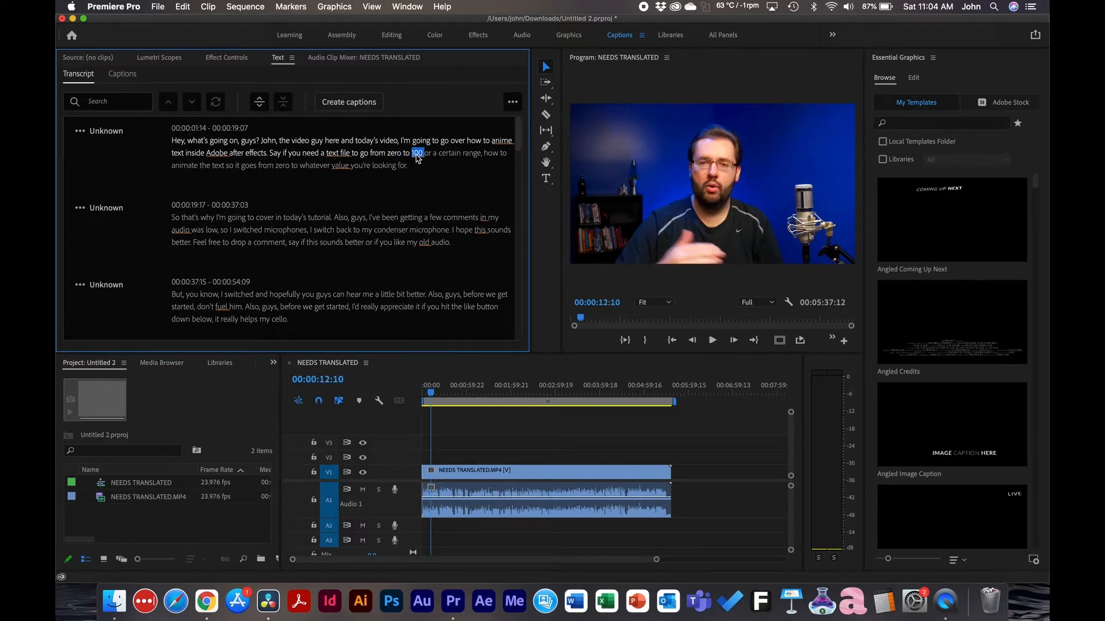
left_click(394, 154)
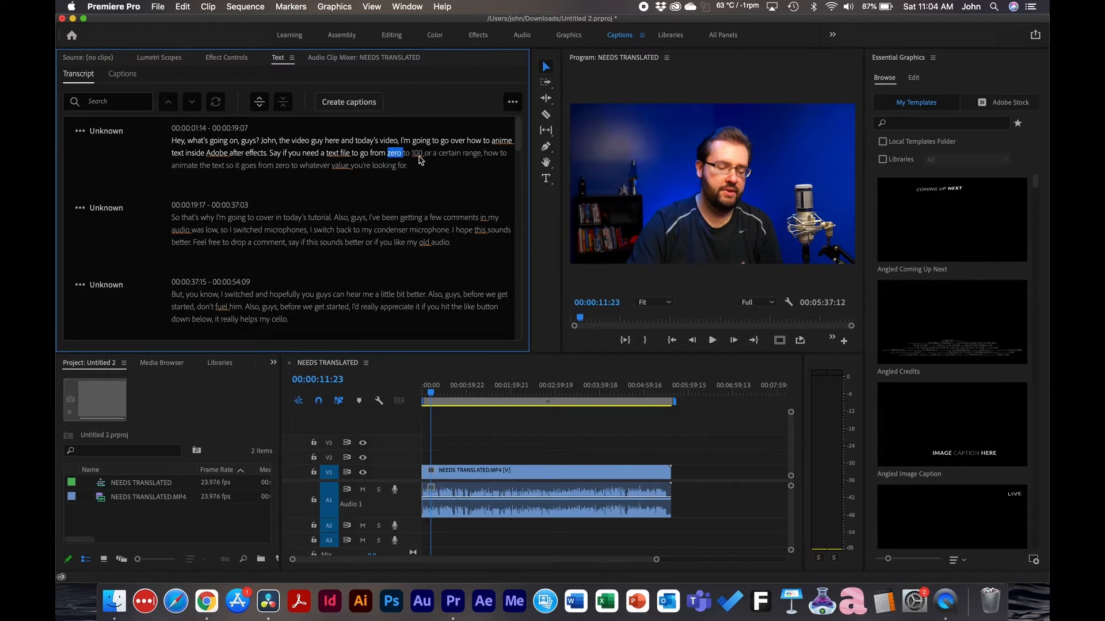
left_click(417, 153)
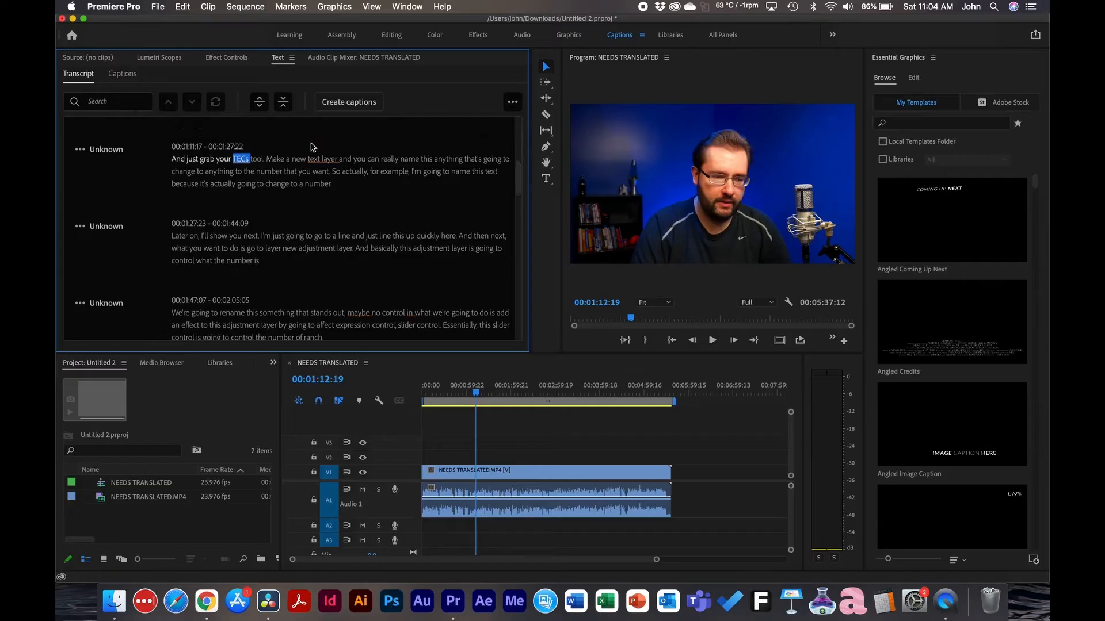
Play the video from the 00:00:54:09 segment and again from "TECs tool" to check the transcribed wording
scroll(328, 225, "up", 2)
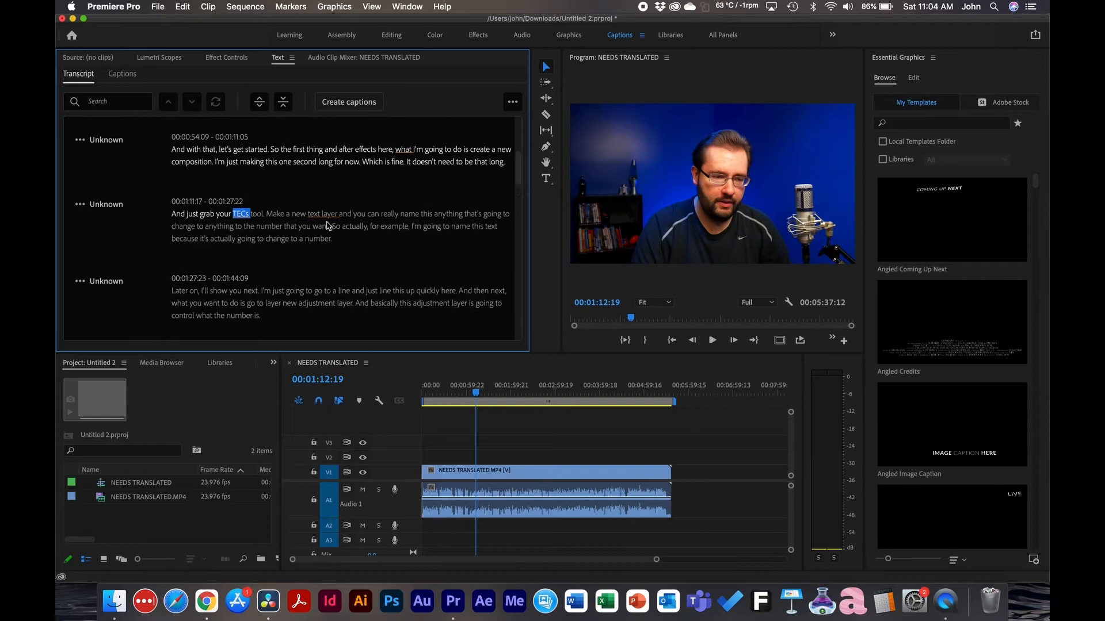
left_click(180, 152)
key("space")
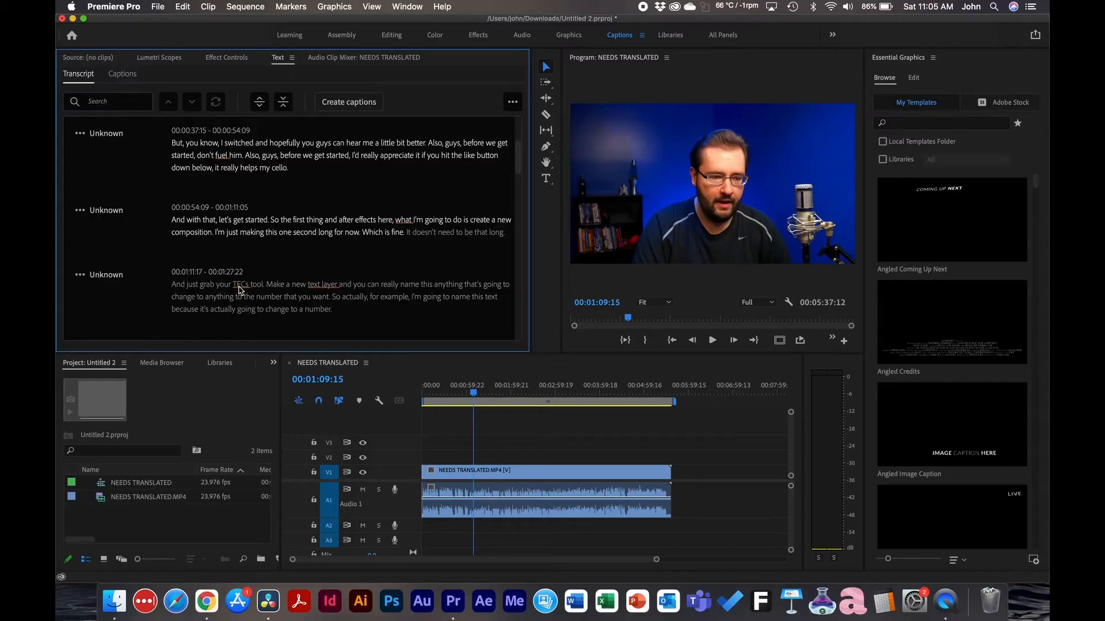
left_click(238, 290)
key("space")
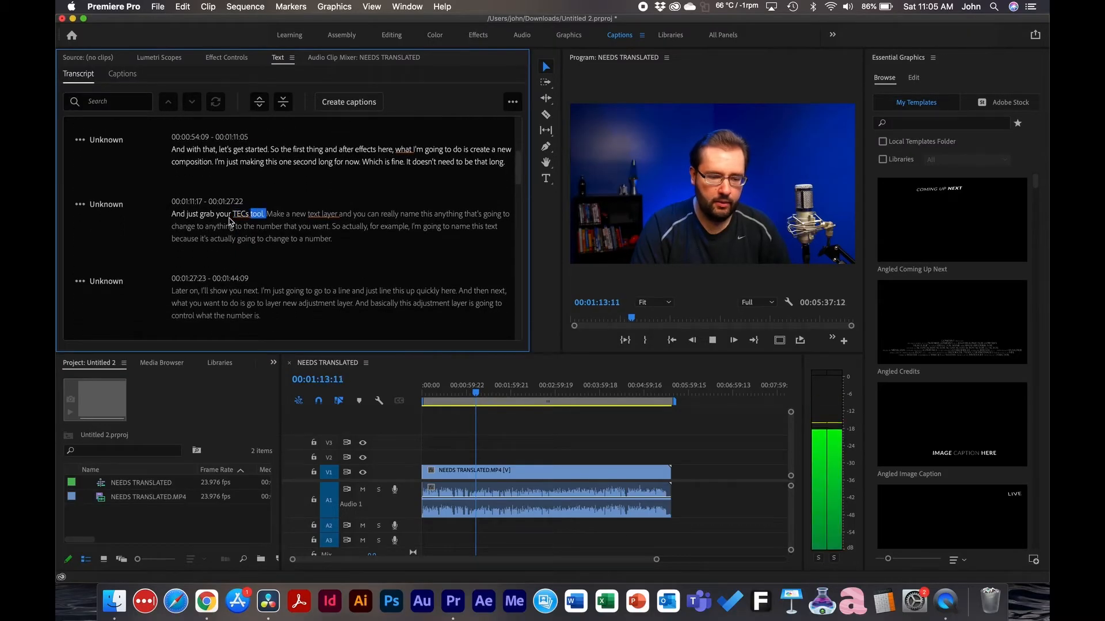
key("space")
Correct "TECs" to "Text" in the transcript segment starting at 00:01:11:17
double_click(246, 214)
left_click(256, 215)
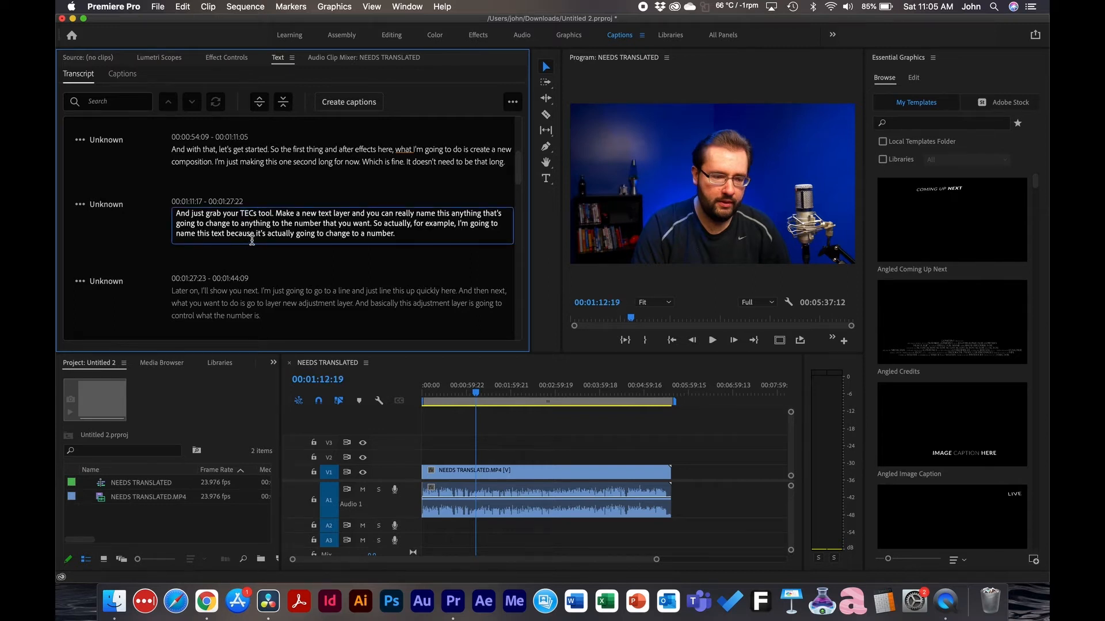
key("BackSpace")
key("BackSpace")
key("BackSpace")
type("ext")
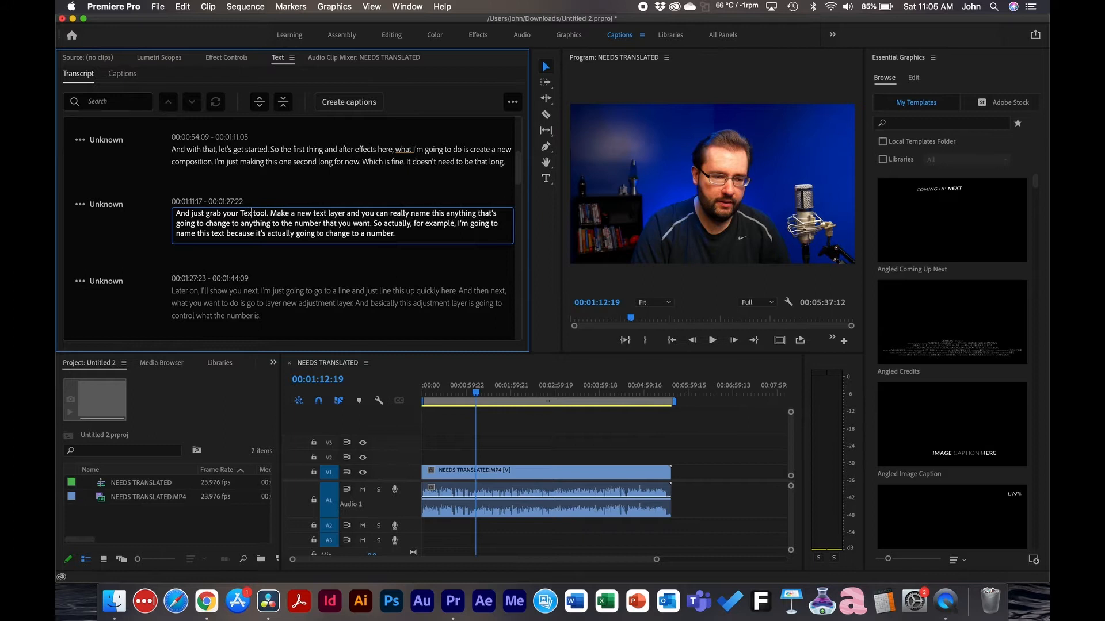
left_click(401, 200)
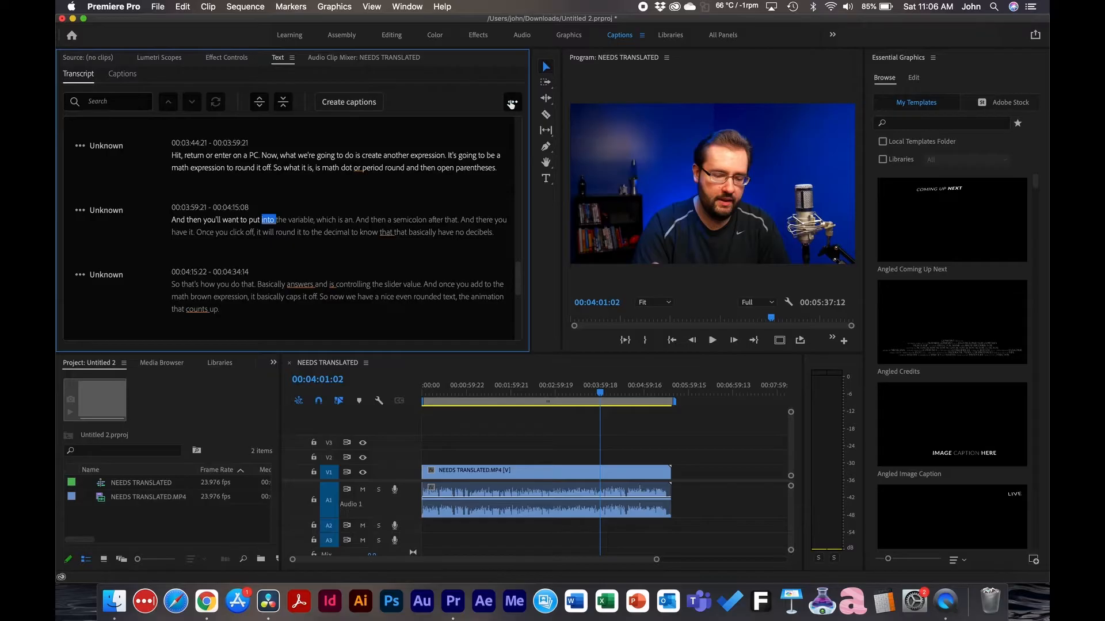
left_click(511, 103)
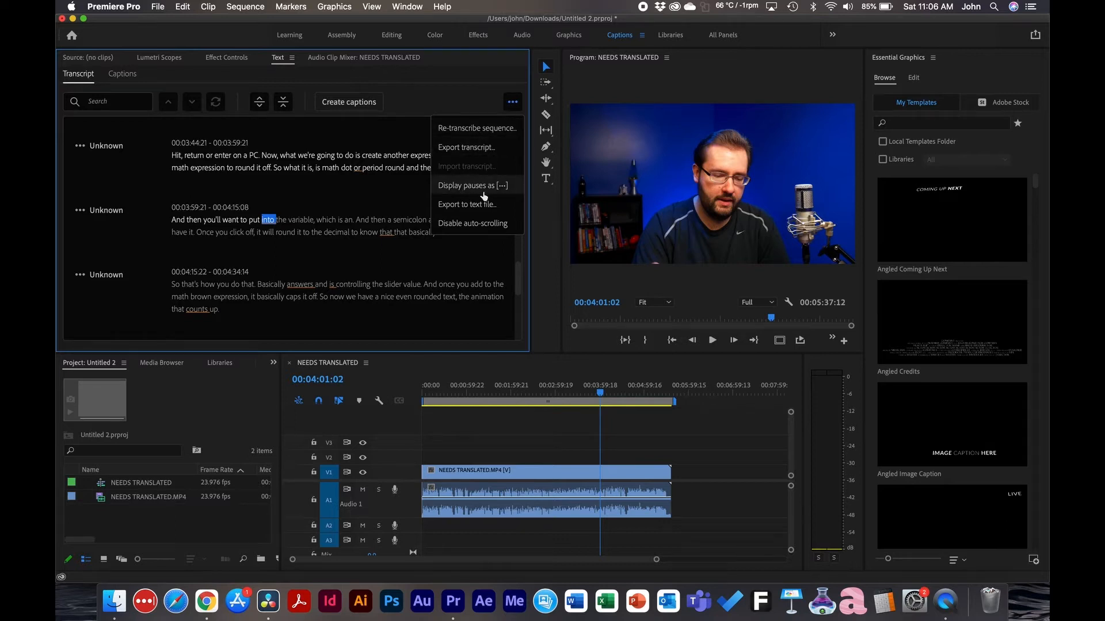
left_click(481, 99)
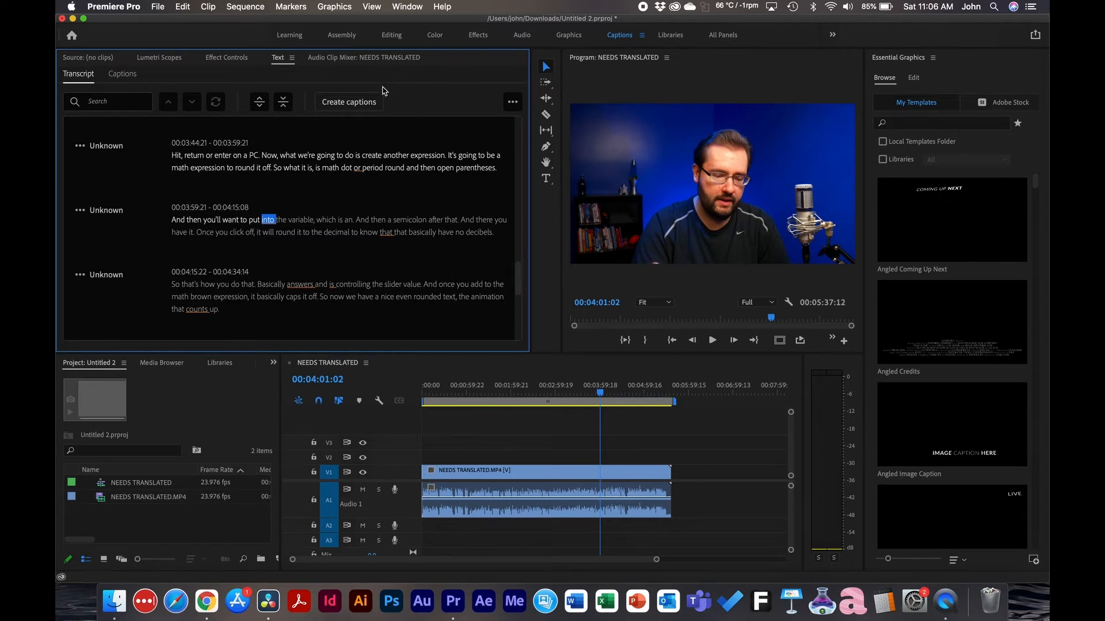
Create captions from the sequence transcript with the Subtitle Default preset, Subtitle format, no style and double lines
left_click(347, 104)
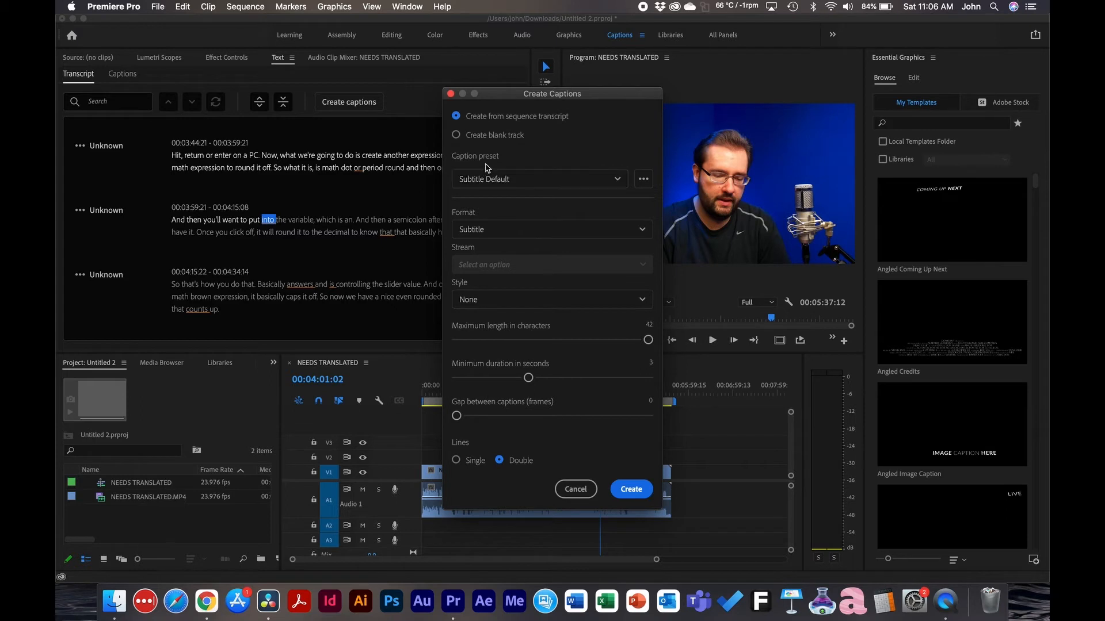
left_click(528, 180)
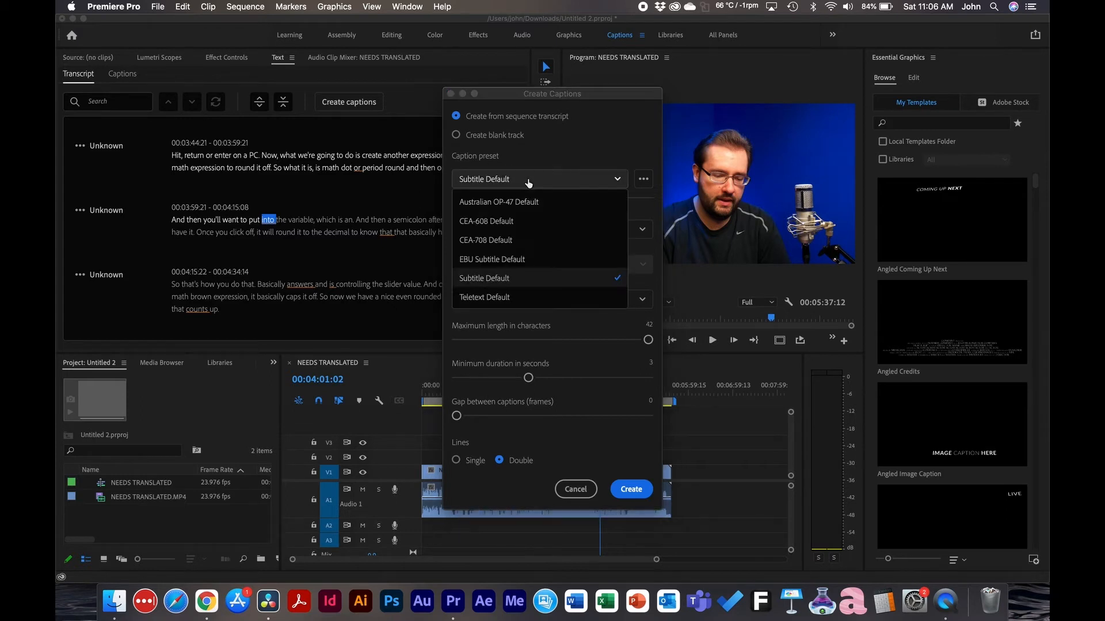
left_click(505, 280)
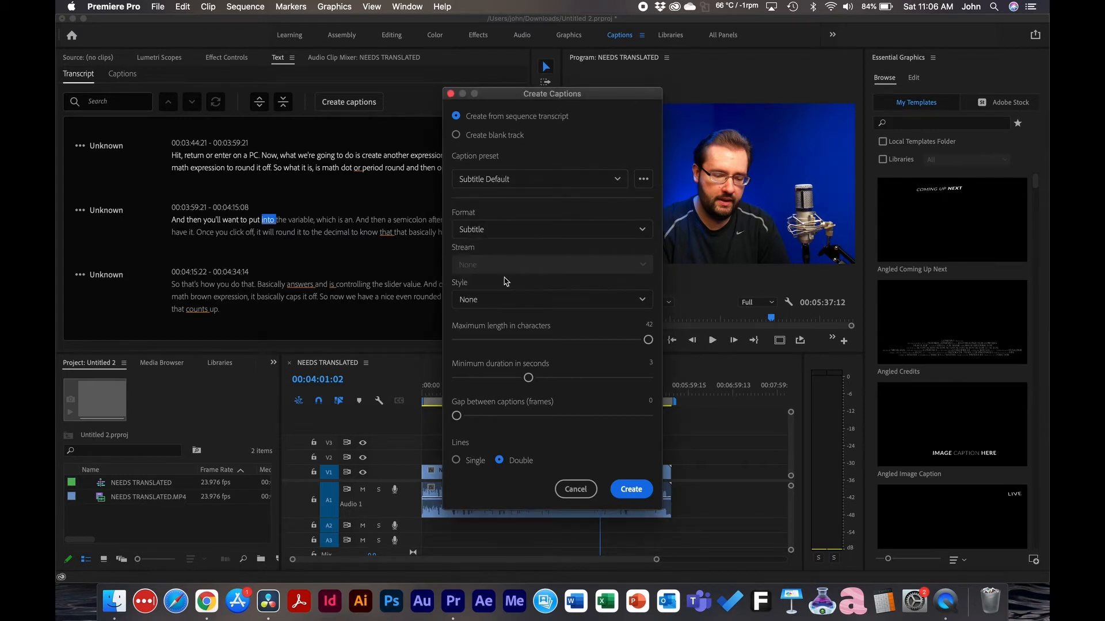
left_click(544, 230)
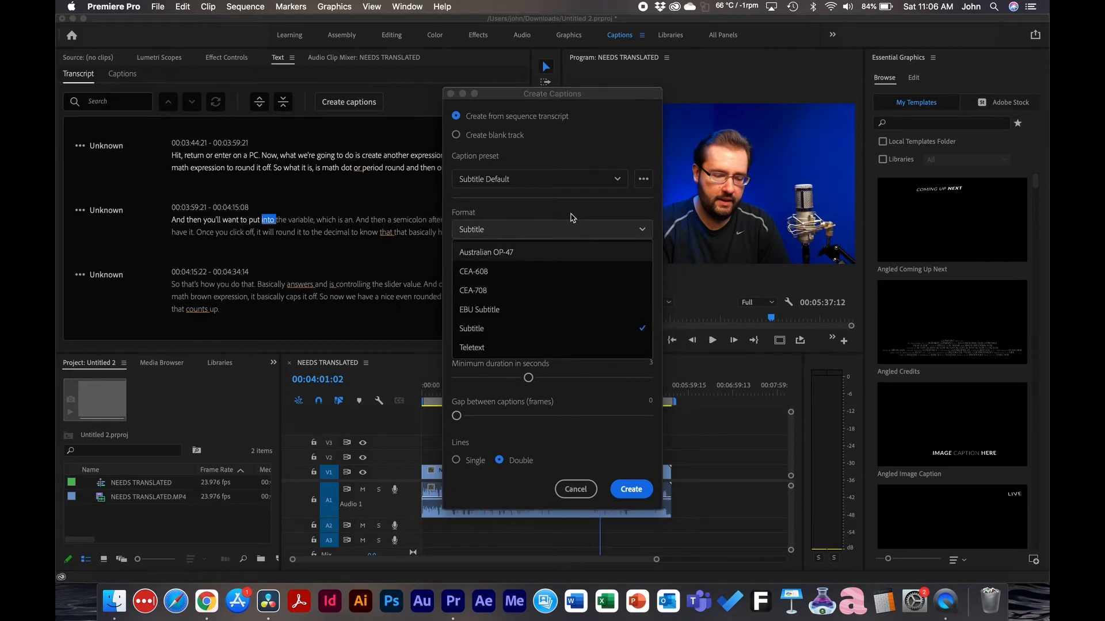
left_click(566, 225)
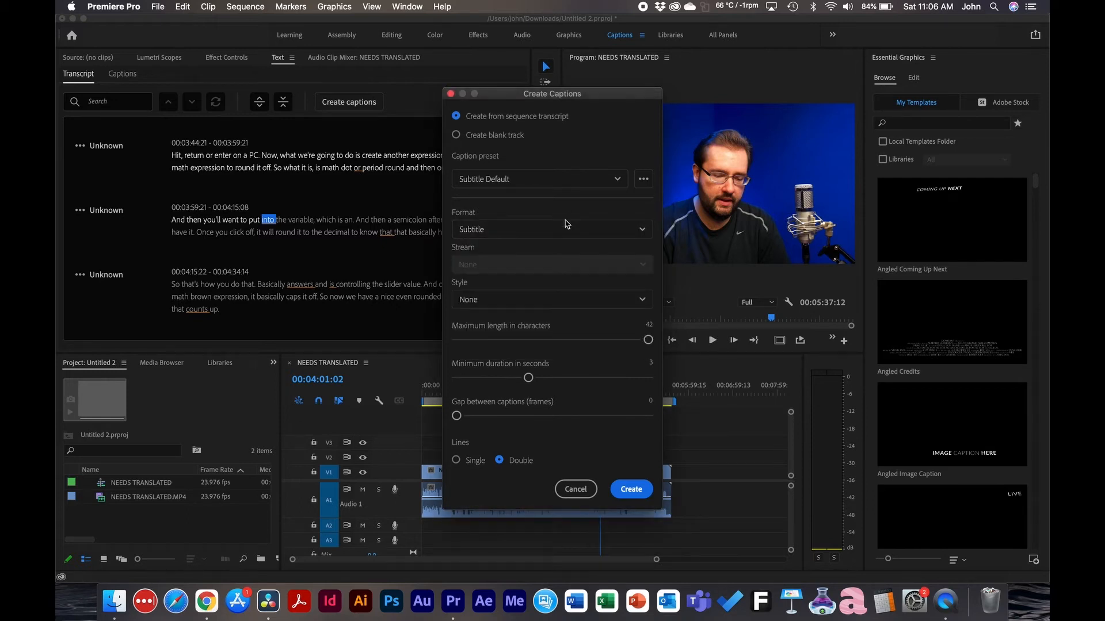
left_click(508, 300)
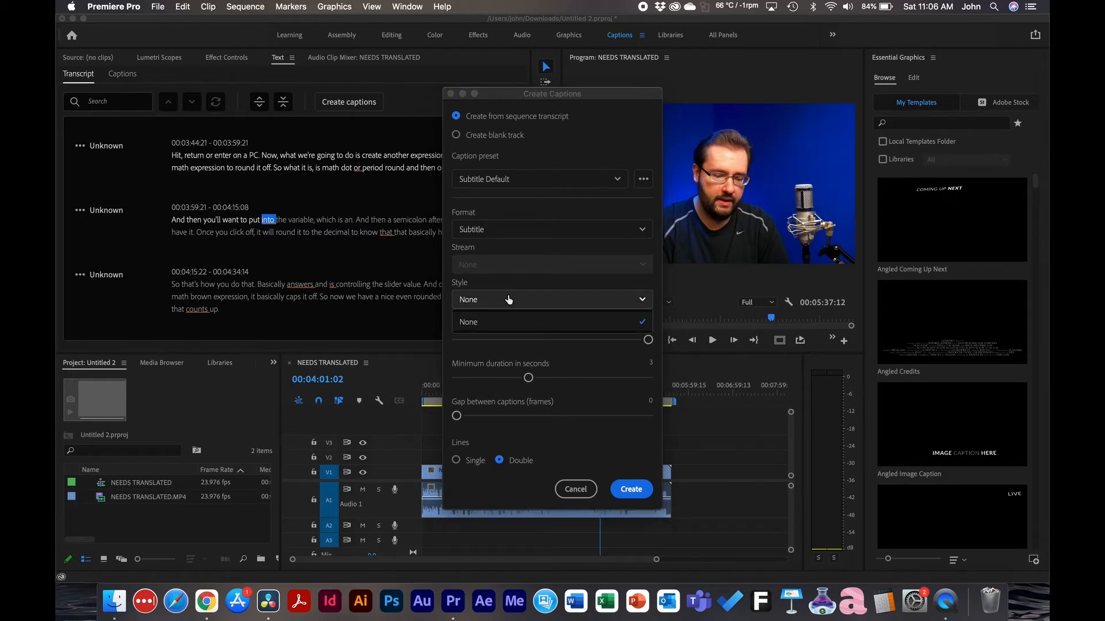
left_click(508, 299)
left_click(509, 299)
left_click(519, 295)
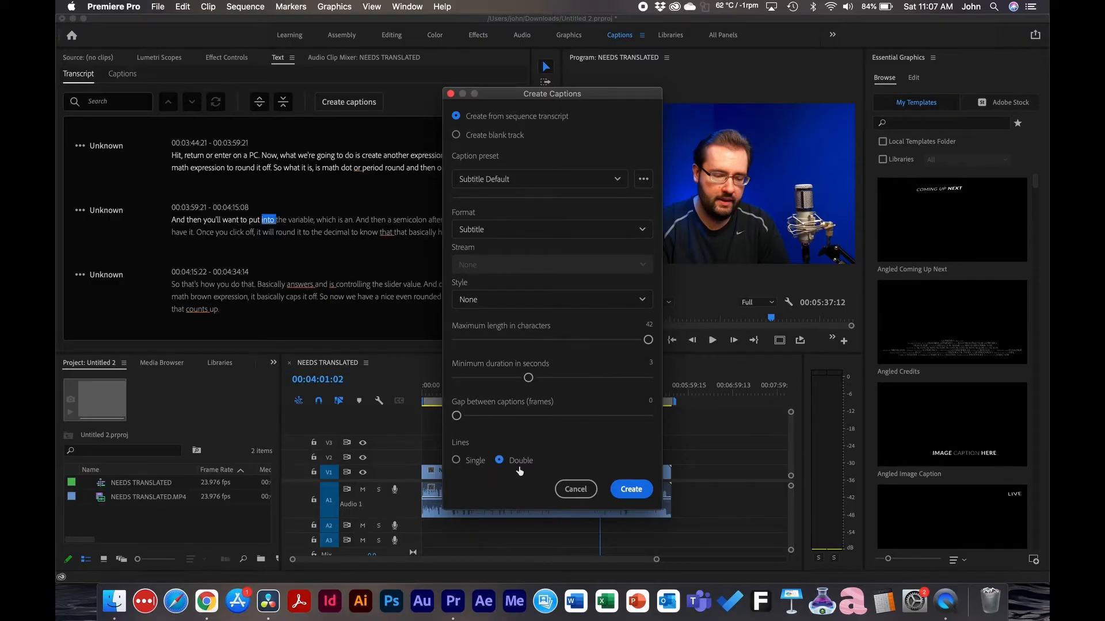
left_click(631, 491)
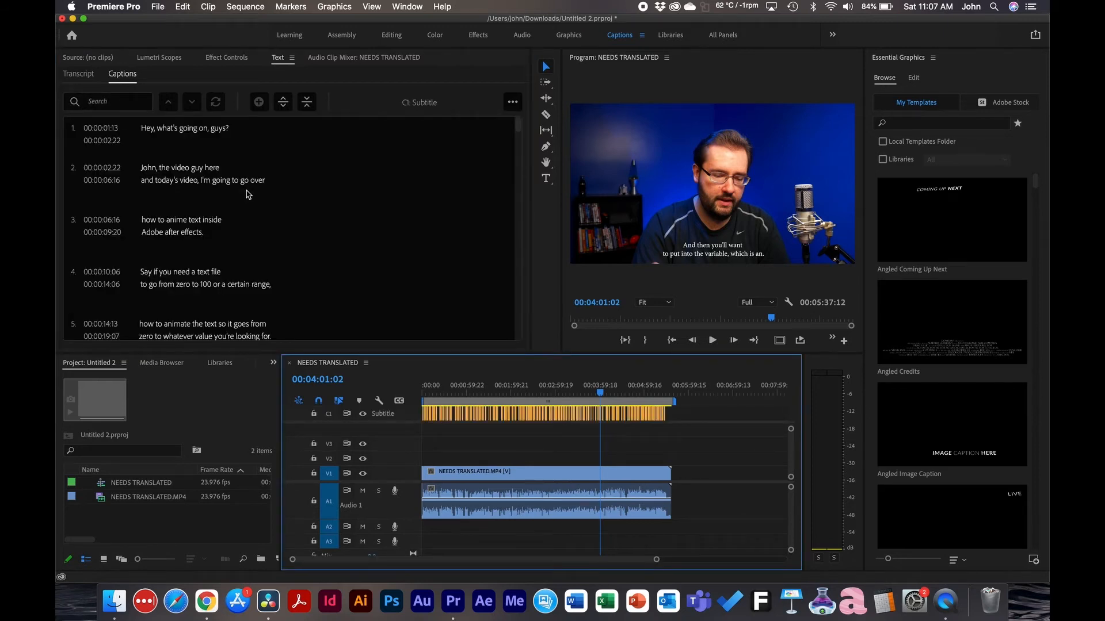
Hide all caption tracks in the timeline and show them all again
left_click(400, 402)
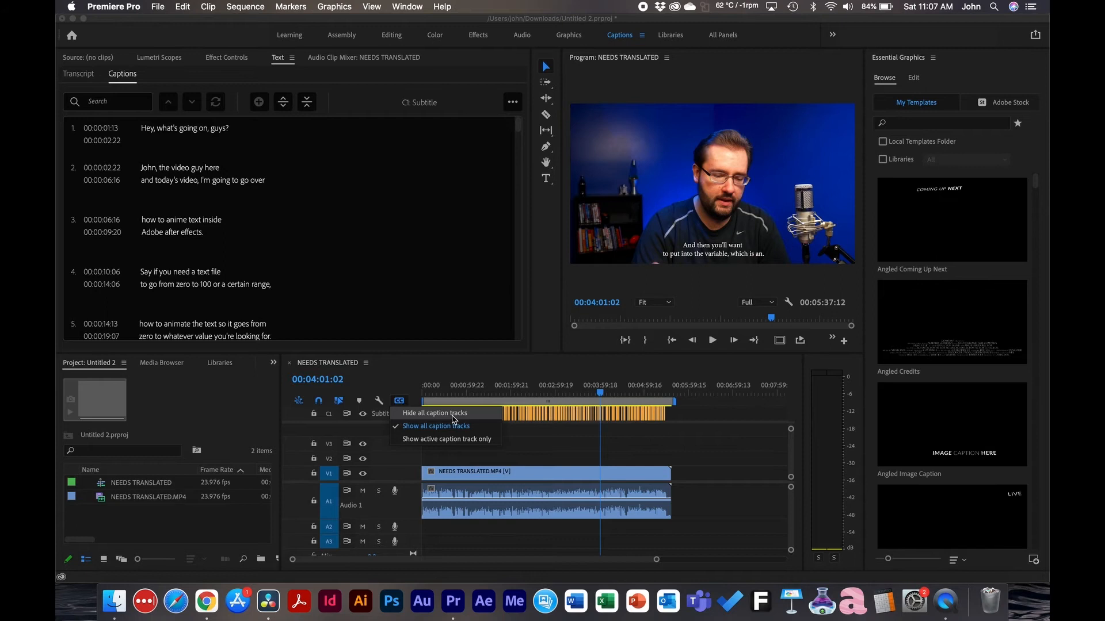
left_click(435, 413)
left_click(400, 401)
left_click(423, 427)
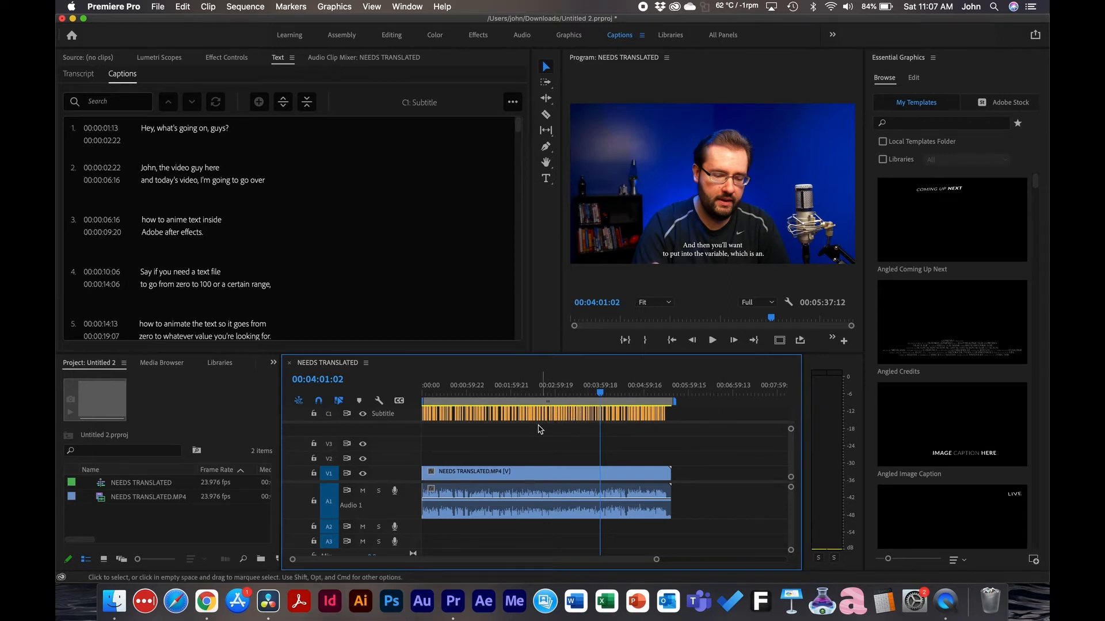
right_click(408, 418)
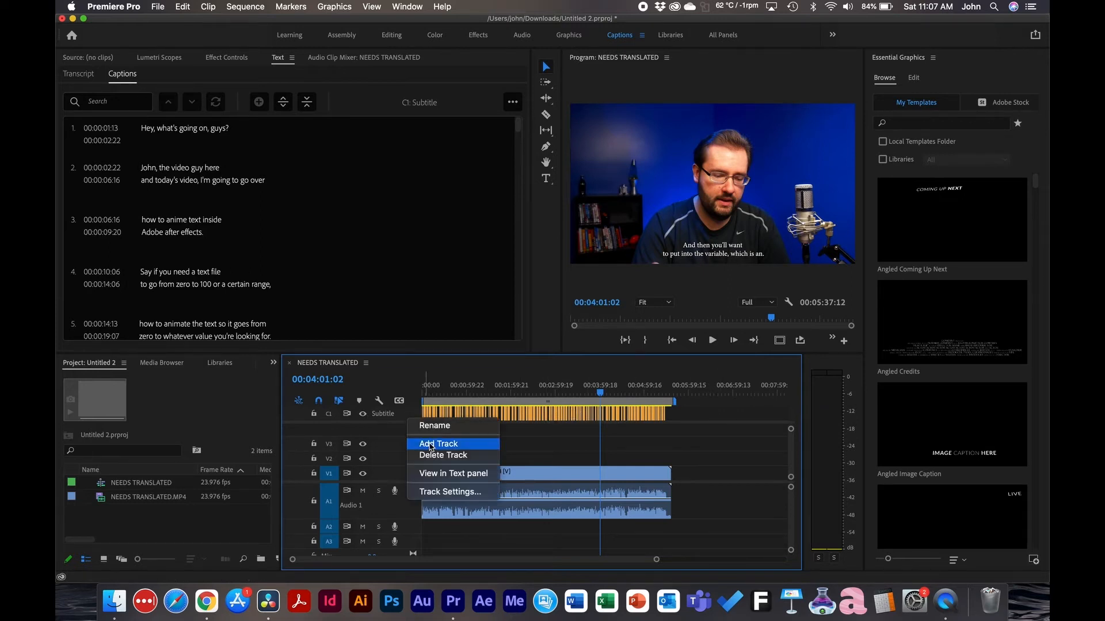
left_click(694, 422)
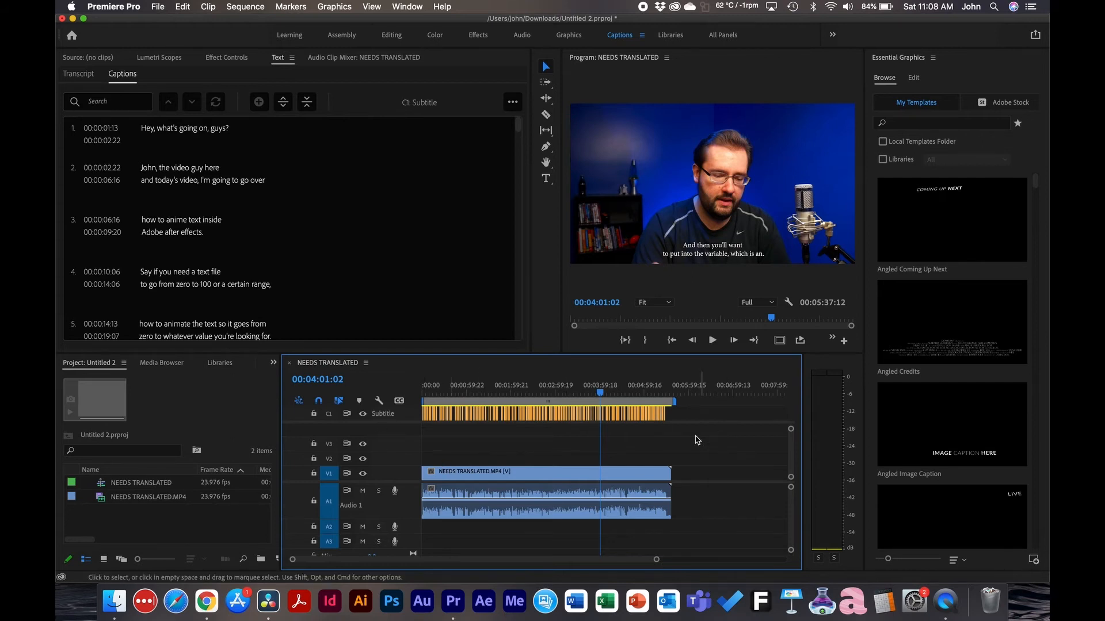
Examine individual captions on the subtitle track and in the captions list, from "And then you'll want" back to "So what it is, is math"
key("equal")
key("equal")
key("equal")
key("equal")
left_click_drag(604, 391, 546, 391)
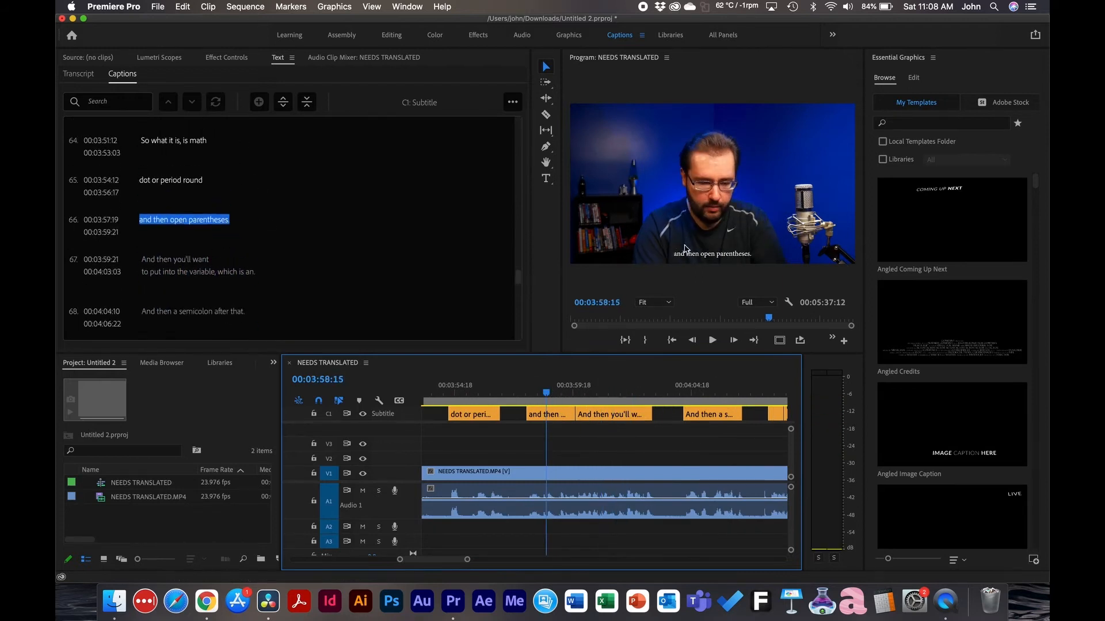
left_click(607, 412)
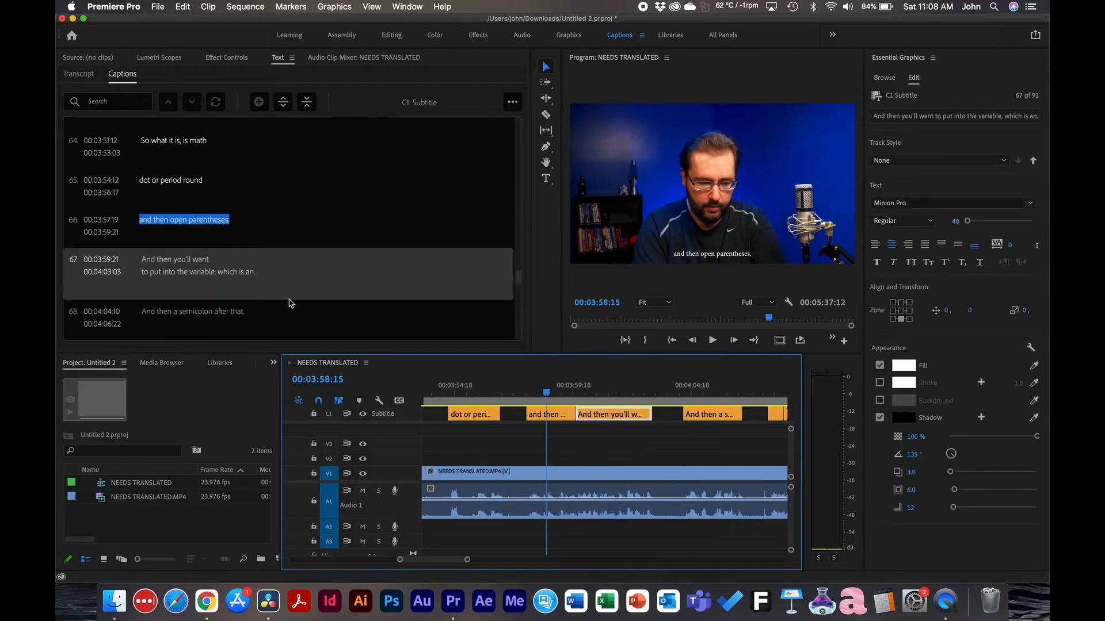
left_click(552, 414)
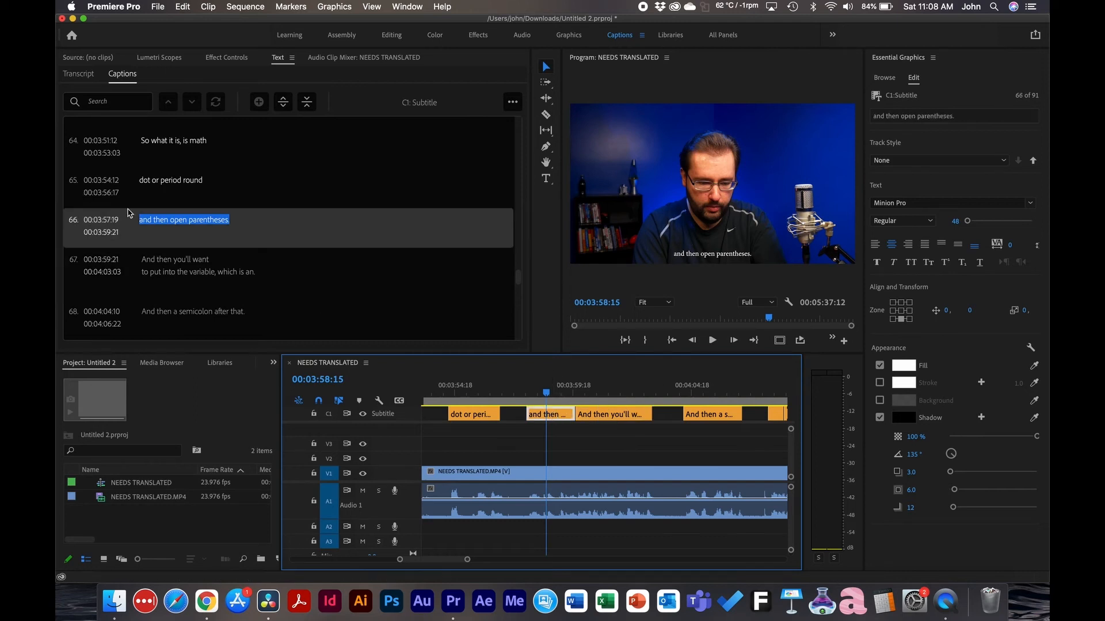
left_click(188, 189)
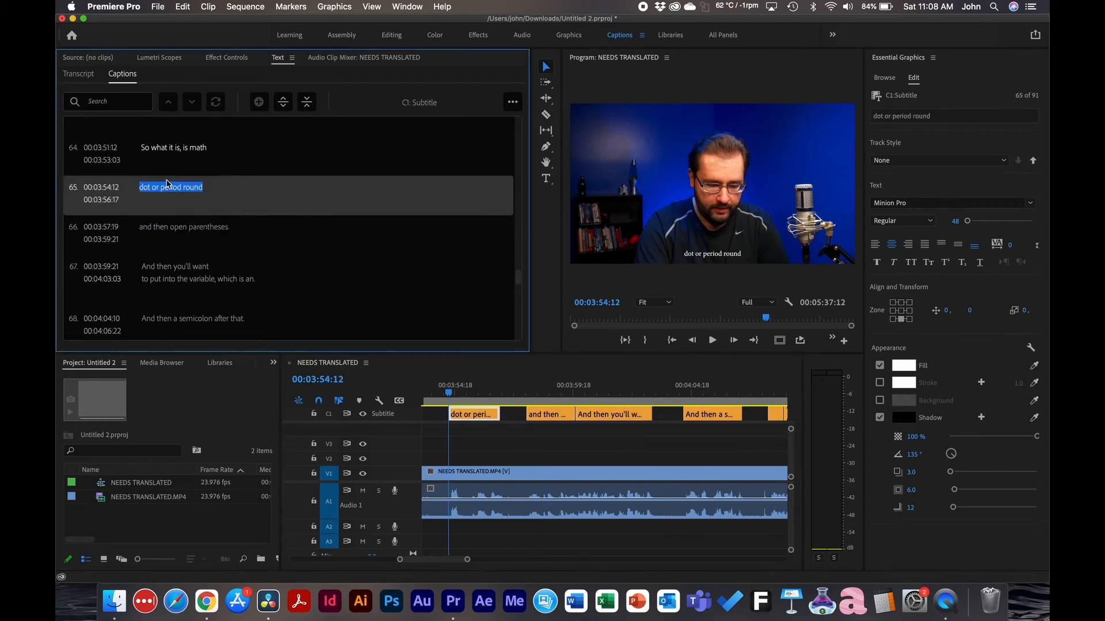
left_click(175, 182)
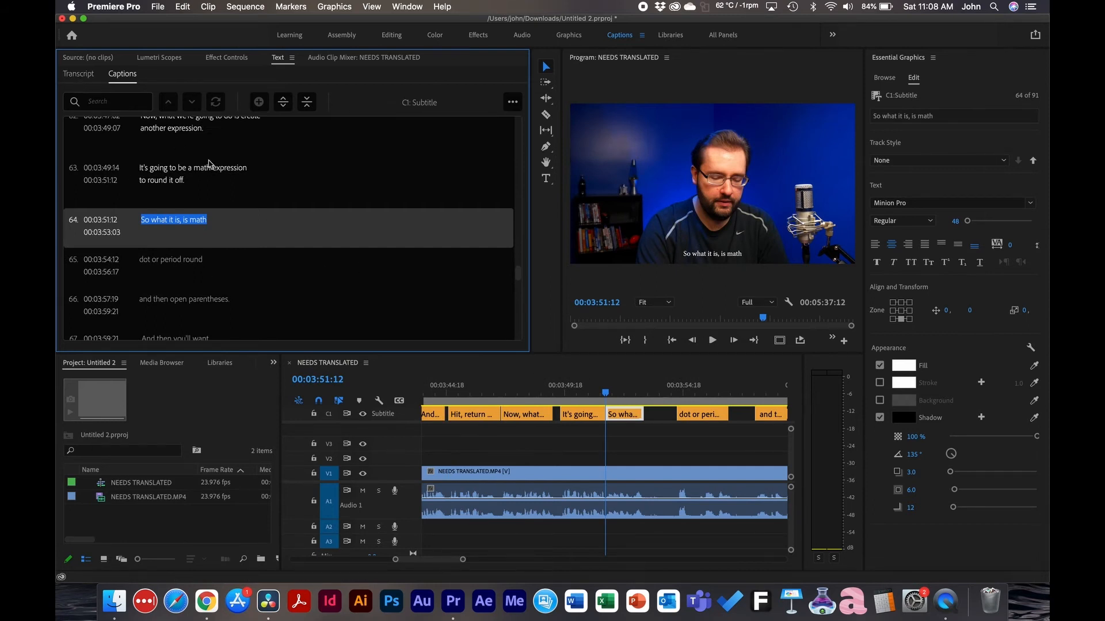
Search the captions for "zero"
left_click(106, 102)
type("zero")
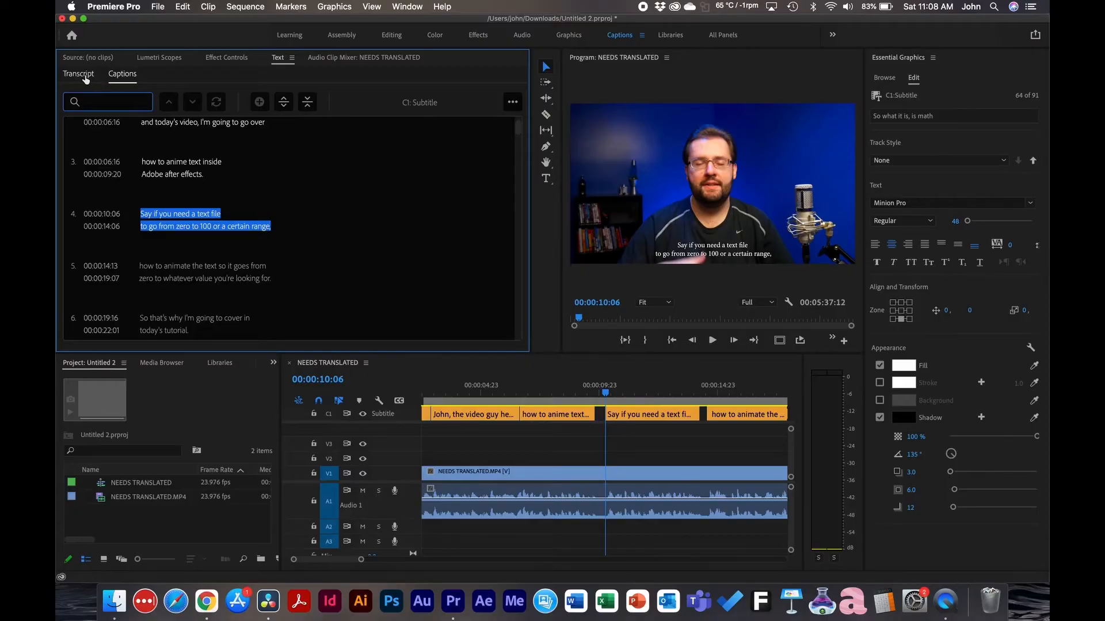
Set the font of the caption "Say if you need a text file" to Open Sans Semibold
left_click(85, 79)
left_click(120, 79)
left_click(646, 414)
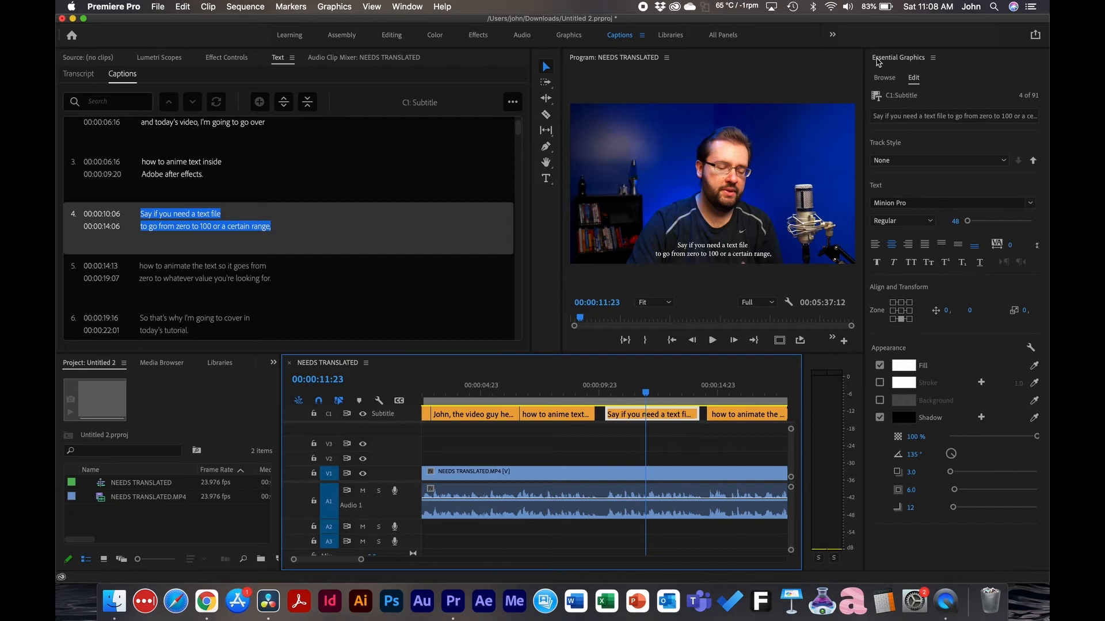
left_click(919, 82)
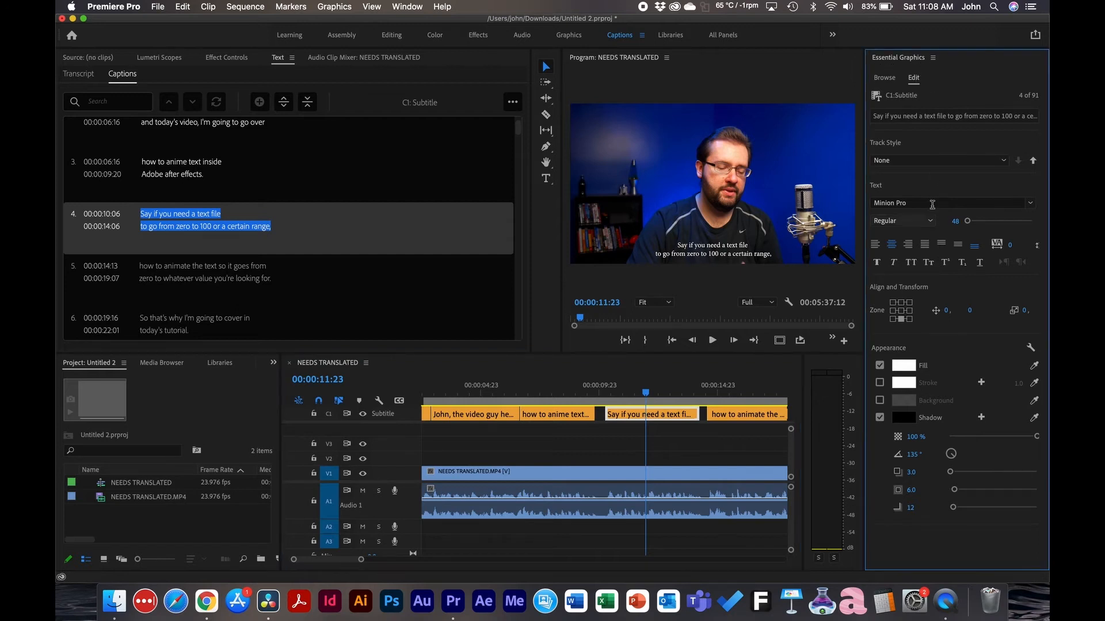
left_click(901, 203)
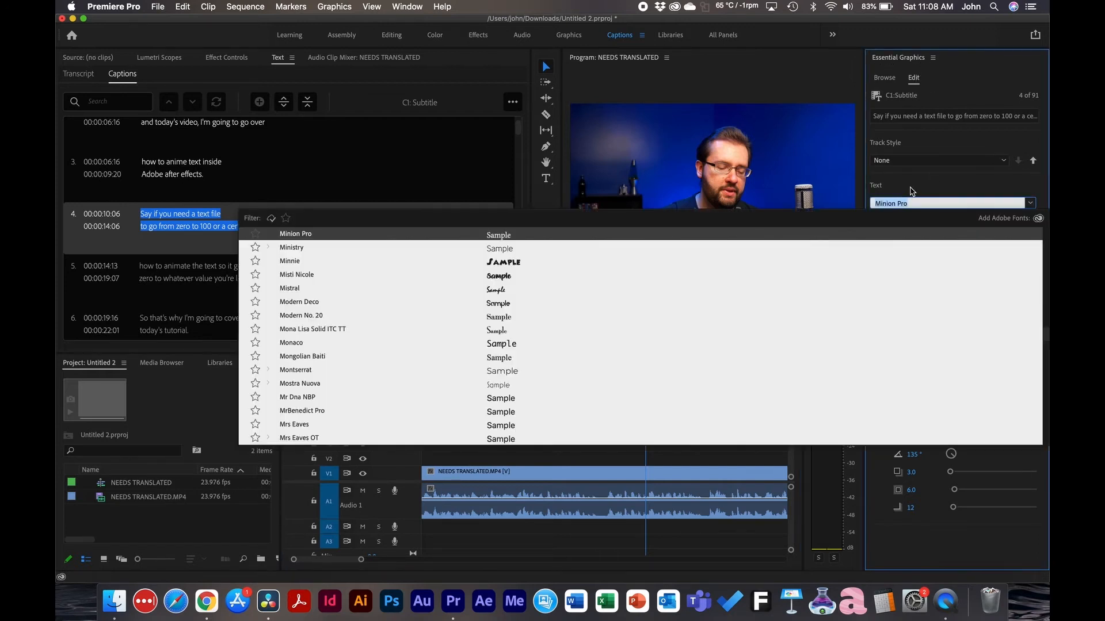
type("open")
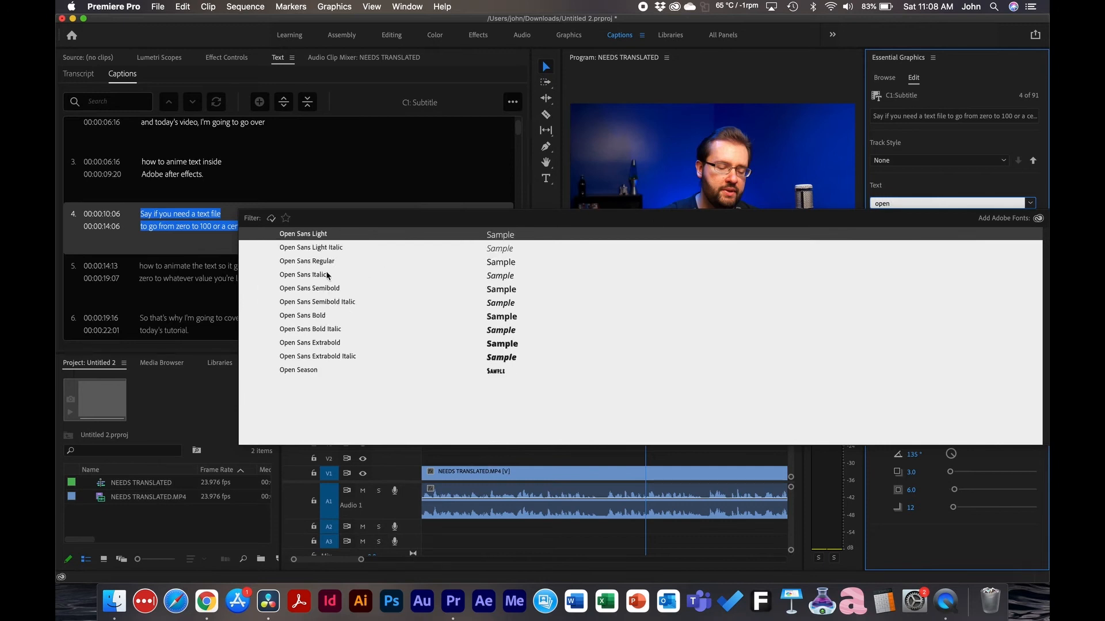
left_click(318, 313)
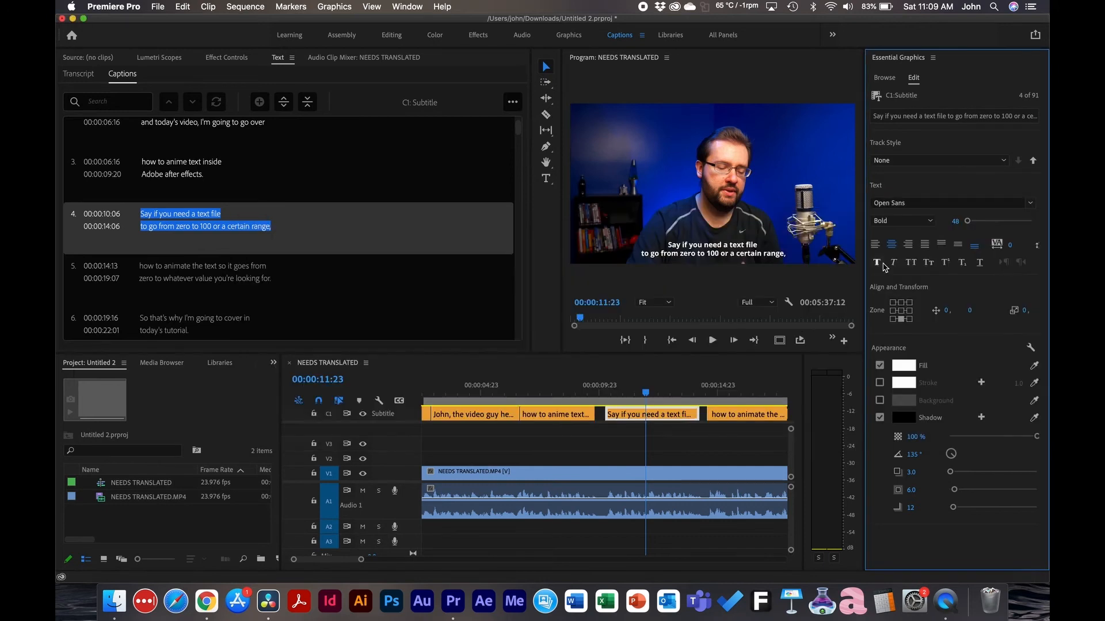
left_click(916, 219)
left_click(903, 286)
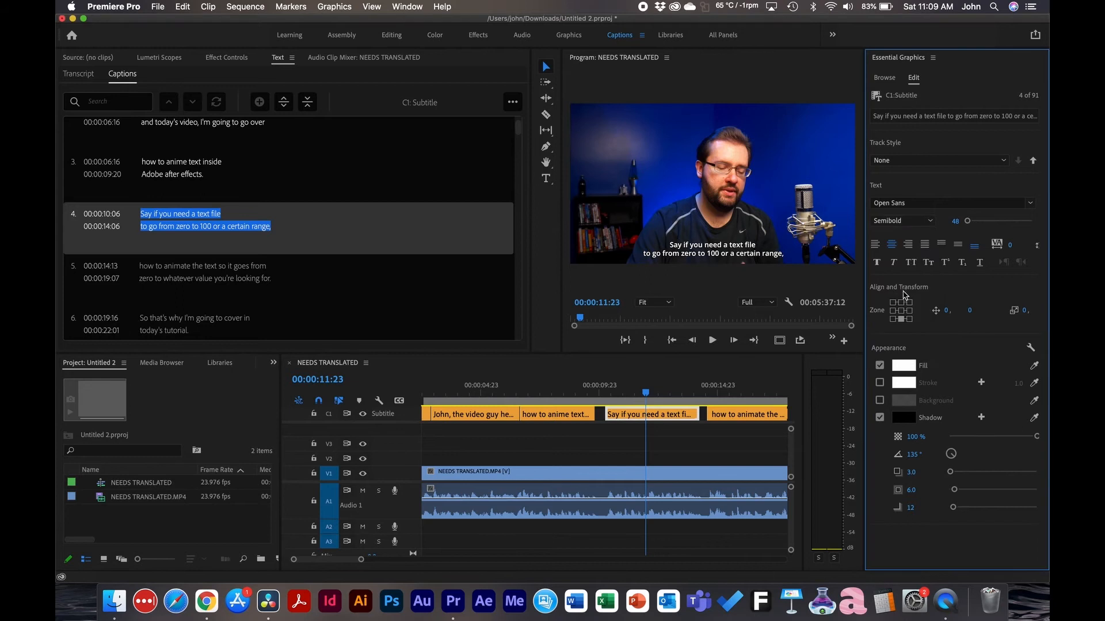
Give the caption a black background with 100% opacity and size 53.0, and turn off its shadow
left_click(880, 400)
left_click(903, 401)
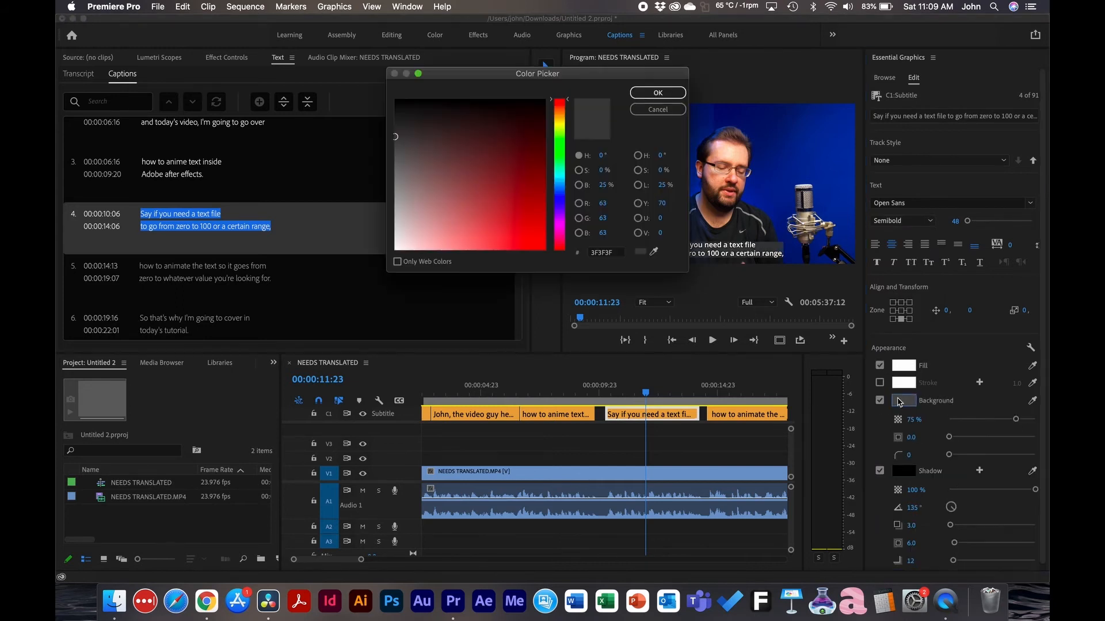
left_click(444, 117)
left_click(657, 93)
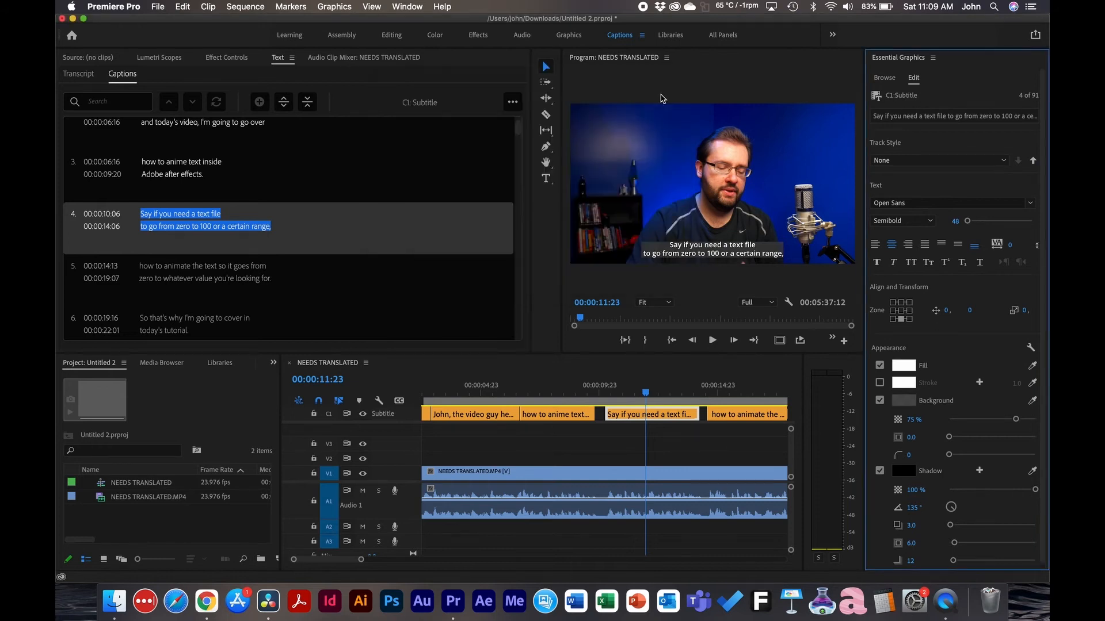
left_click_drag(1016, 420, 1047, 419)
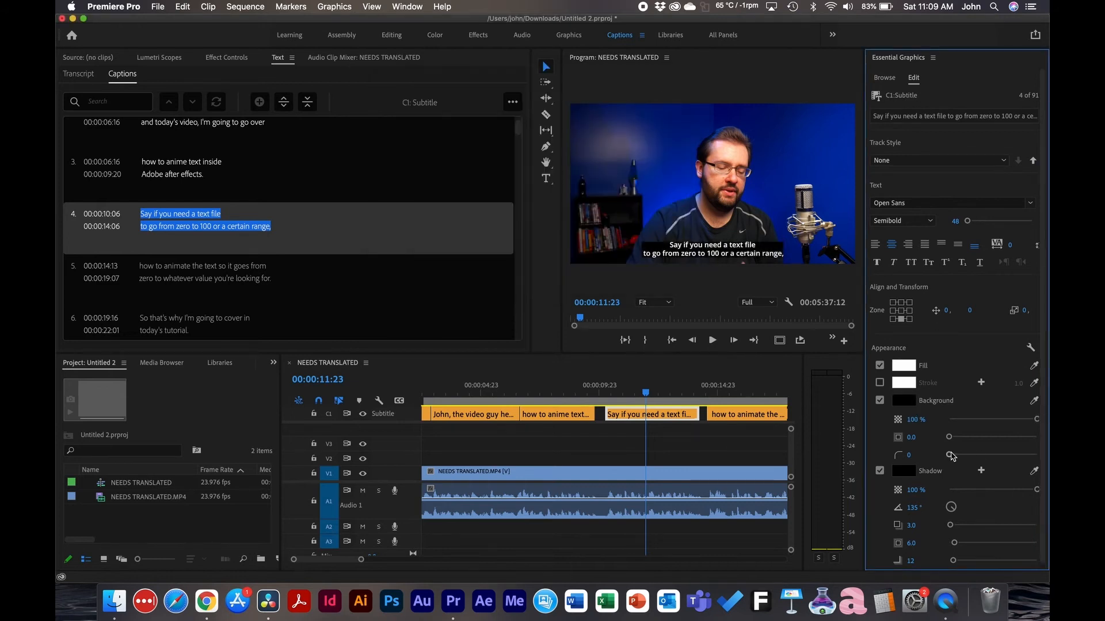
left_click_drag(949, 437, 972, 438)
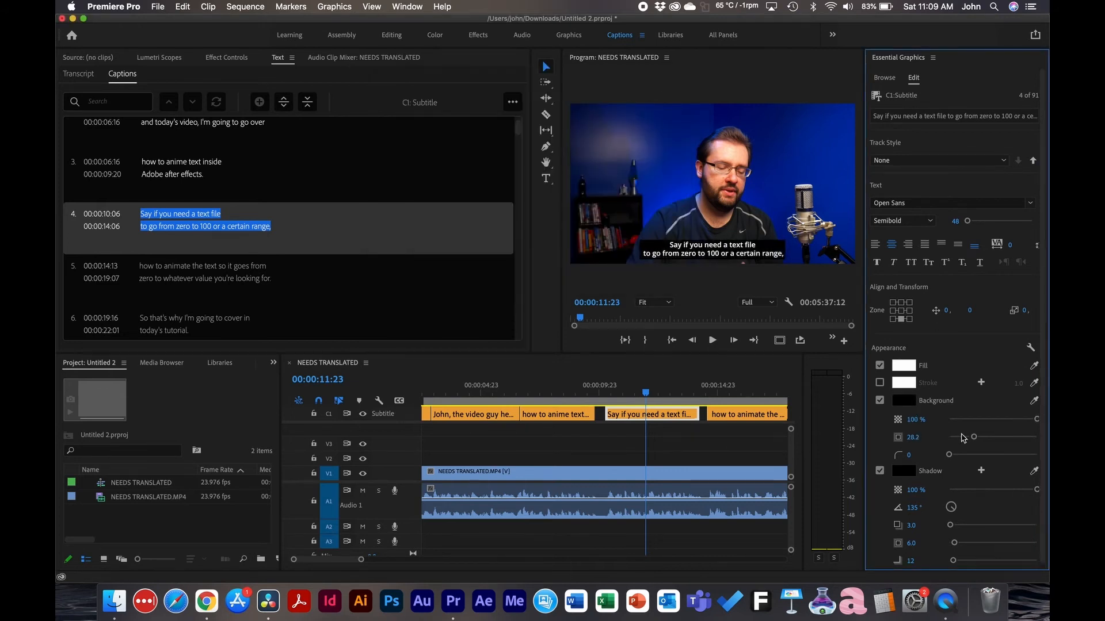
left_click(994, 437)
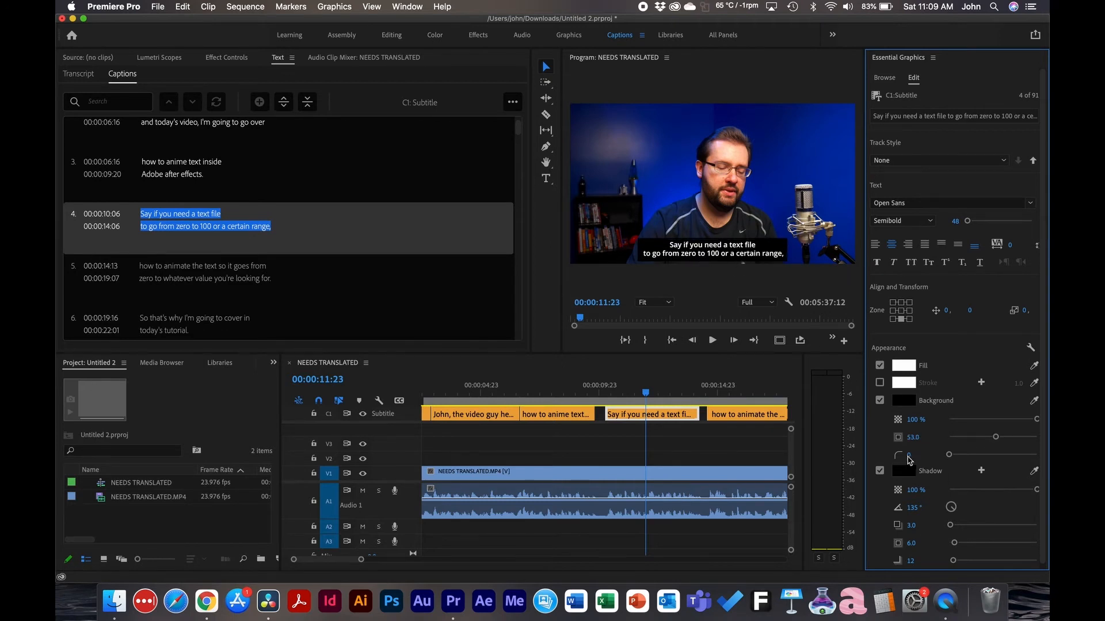
left_click(879, 471)
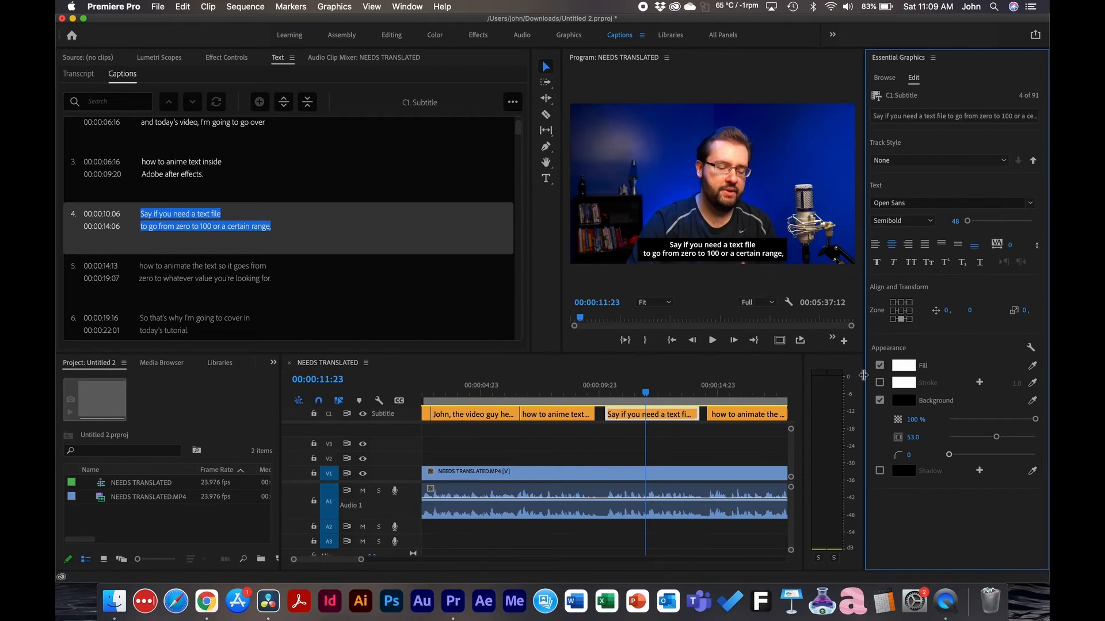
Create a track style named NEW STYLE from the caption's formatting
left_click(913, 163)
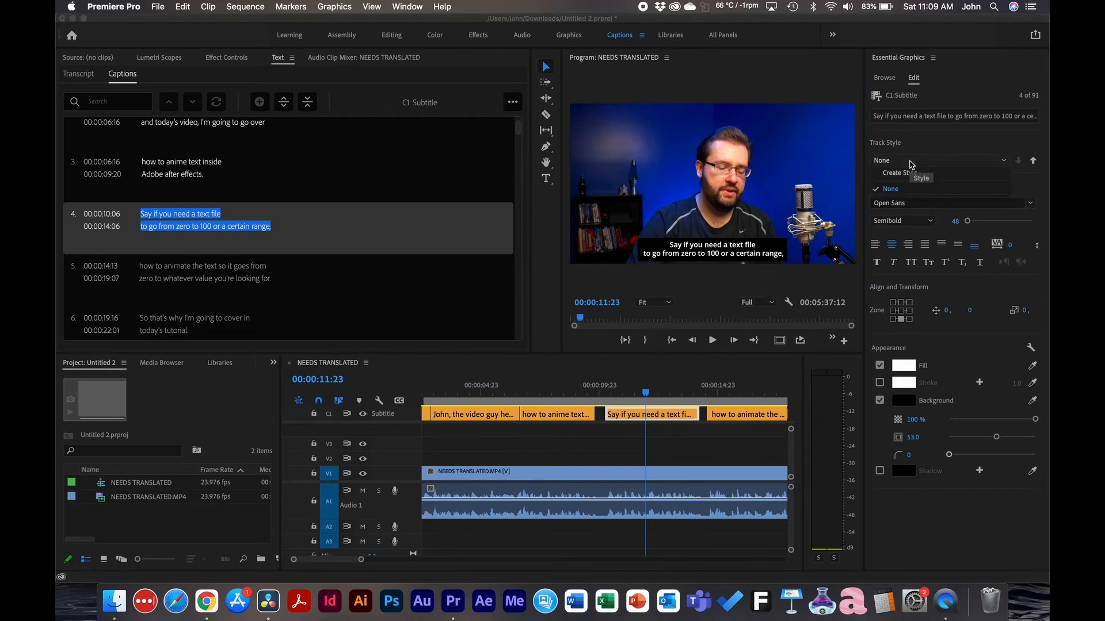
left_click(896, 174)
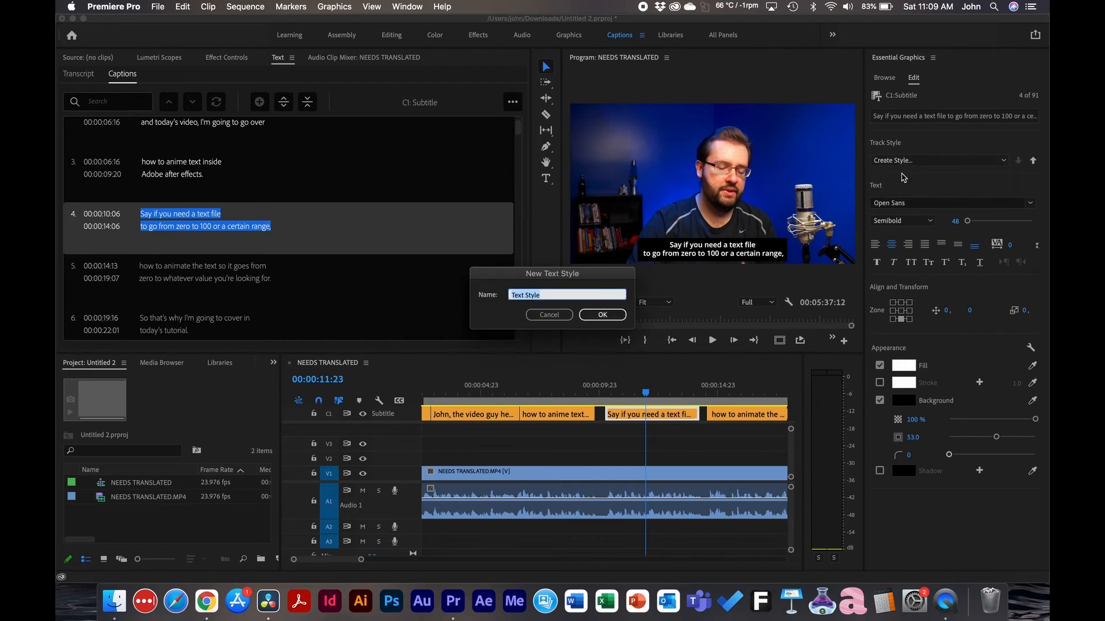
type("NEW")
left_click(600, 317)
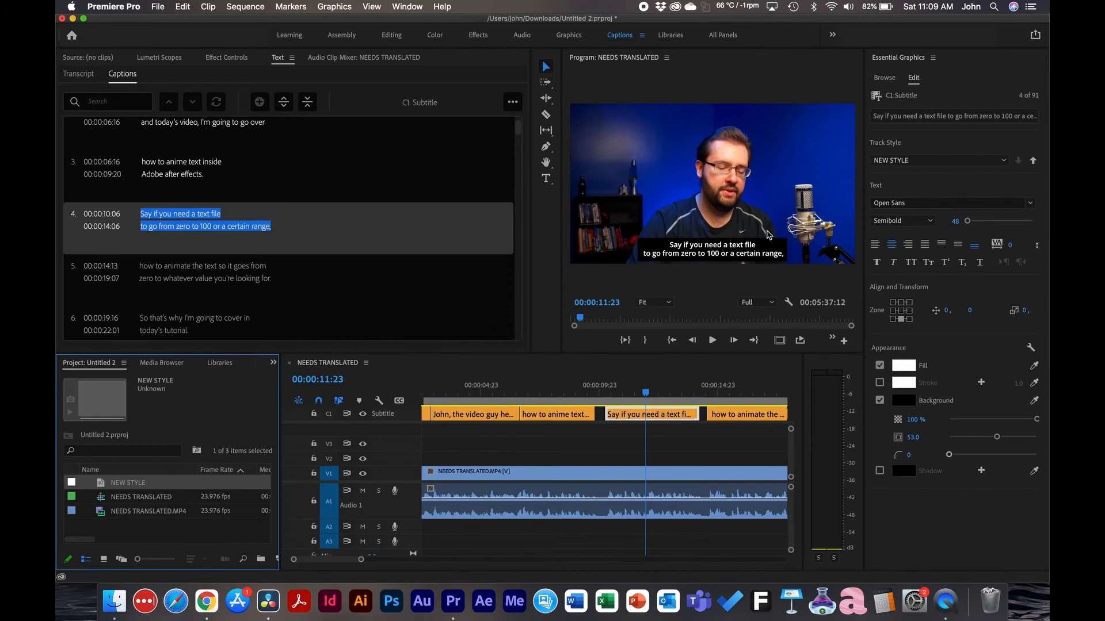
right_click(104, 485)
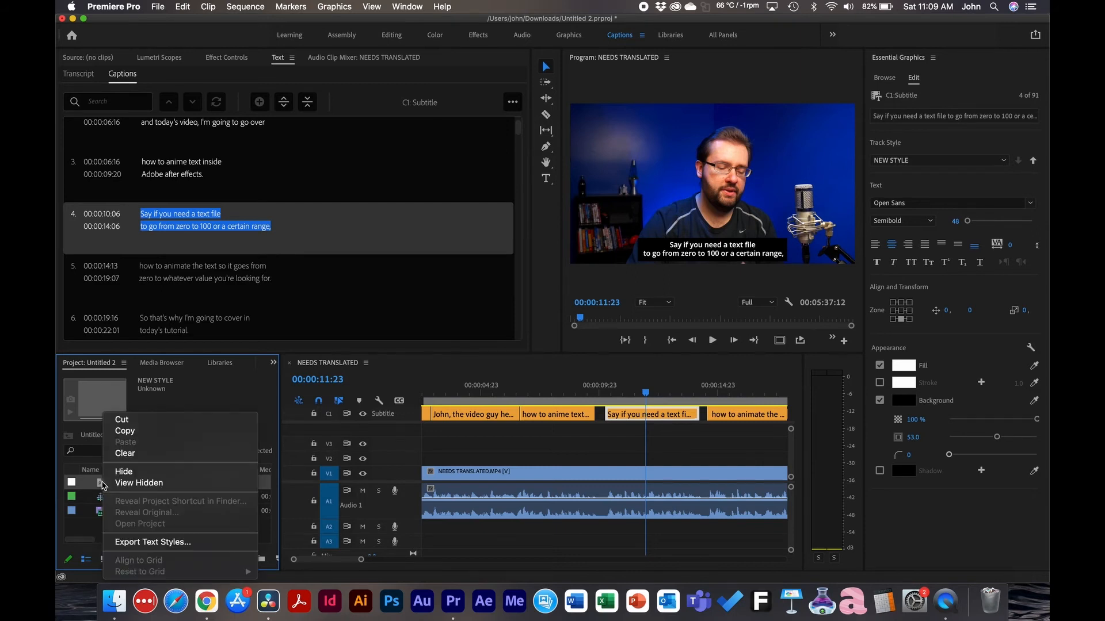
left_click(203, 545)
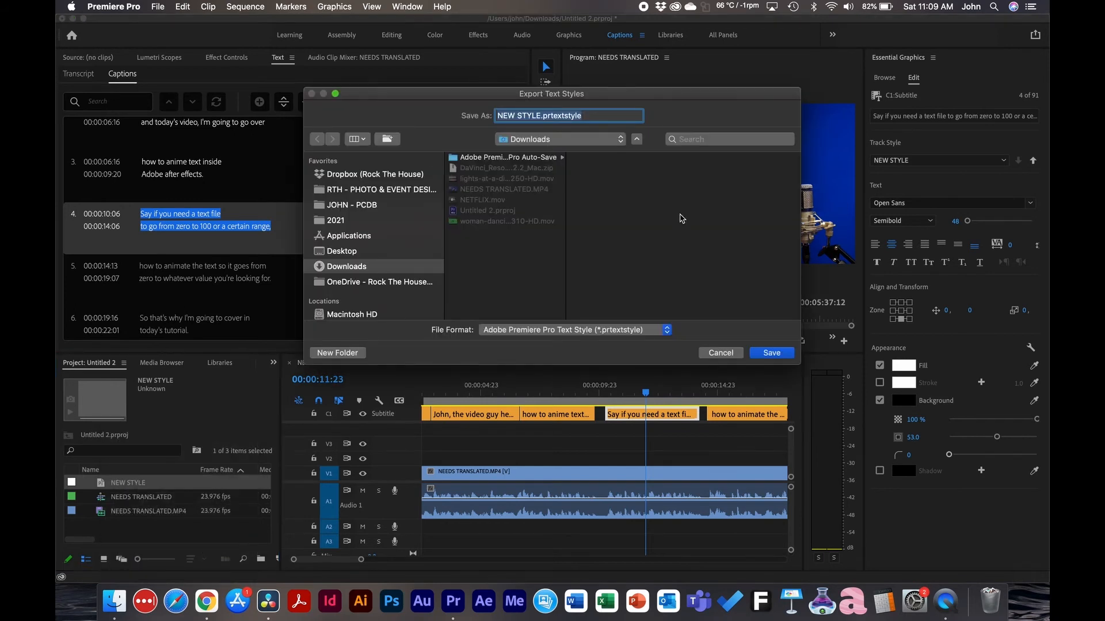
left_click(729, 353)
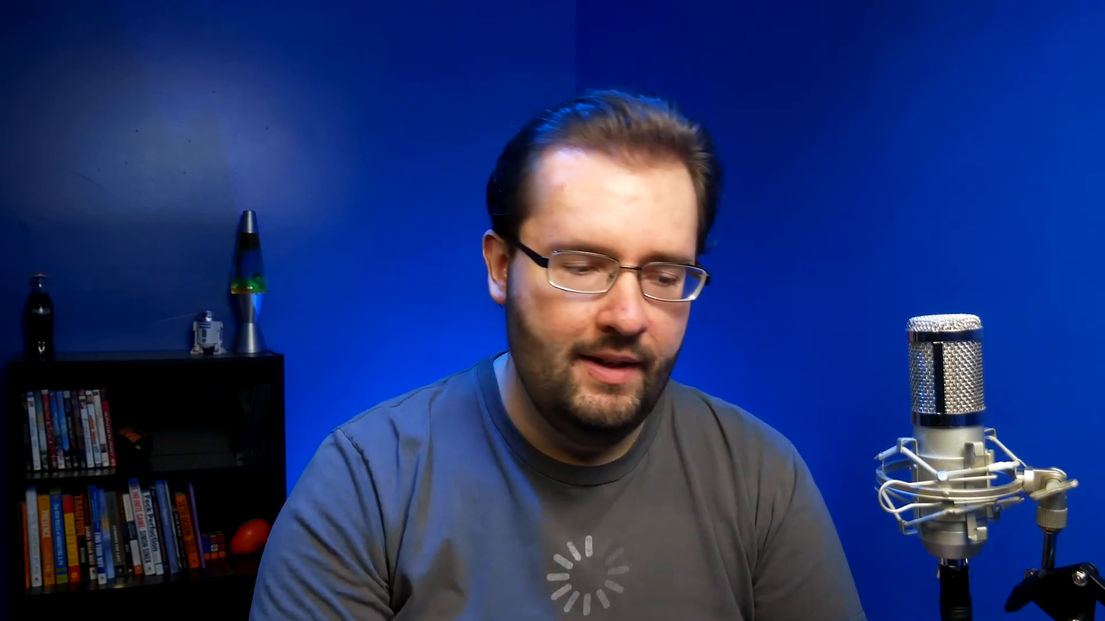
Check how the other captions look with NEW STYLE and view the available track styles
left_click(741, 415)
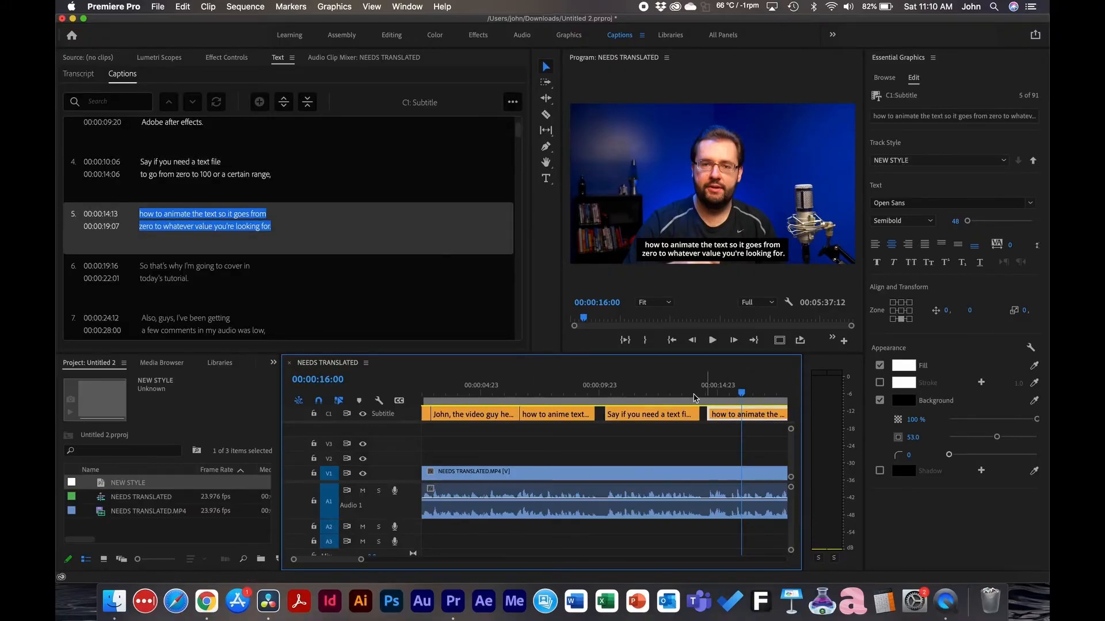
left_click(563, 384)
left_click(475, 387)
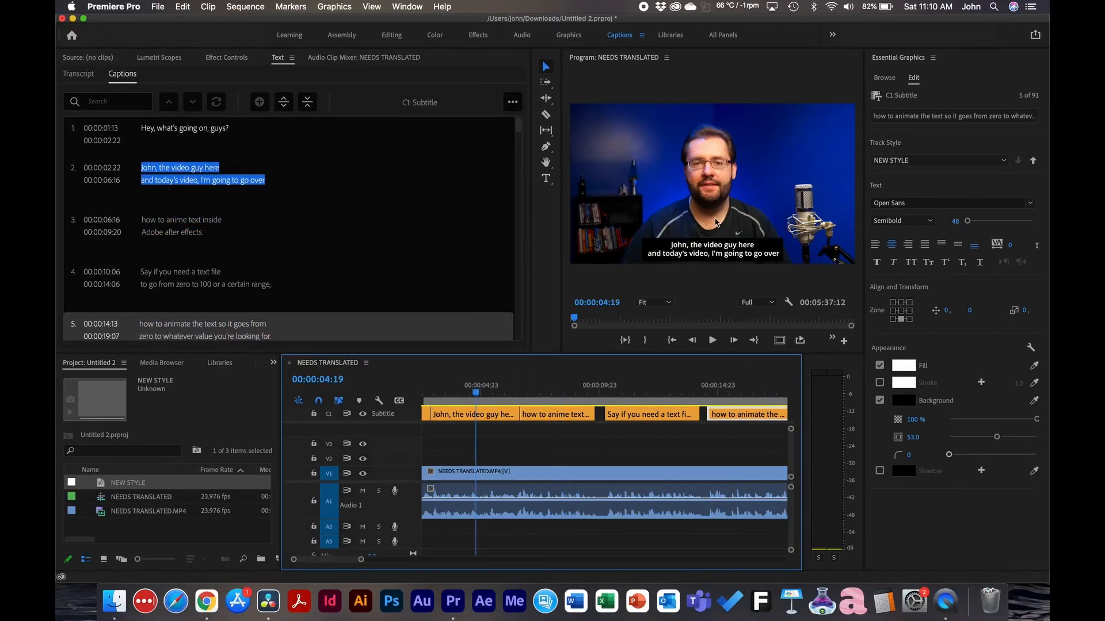
left_click(912, 162)
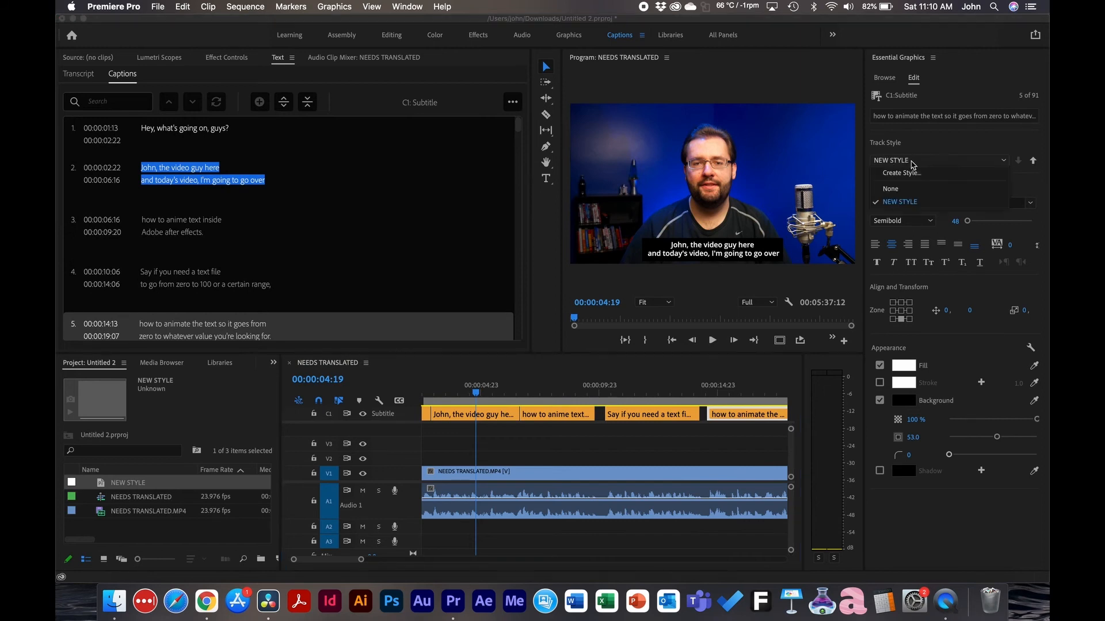
left_click(929, 151)
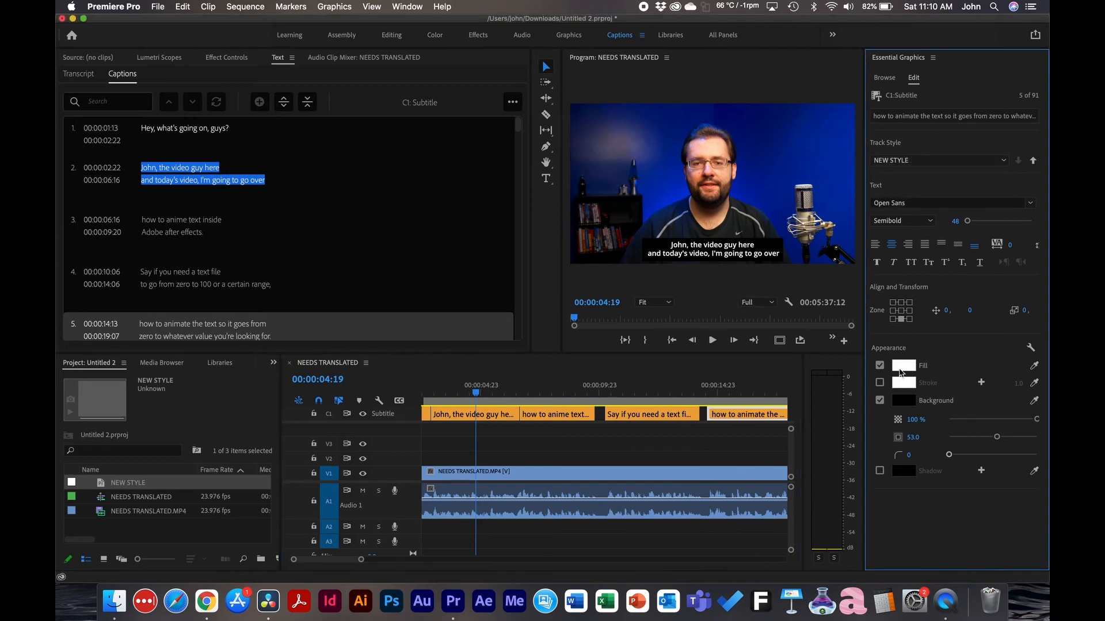
Change the background color of the caption "how to animate the text so it goes from" to magenta
left_click(904, 401)
left_click(557, 224)
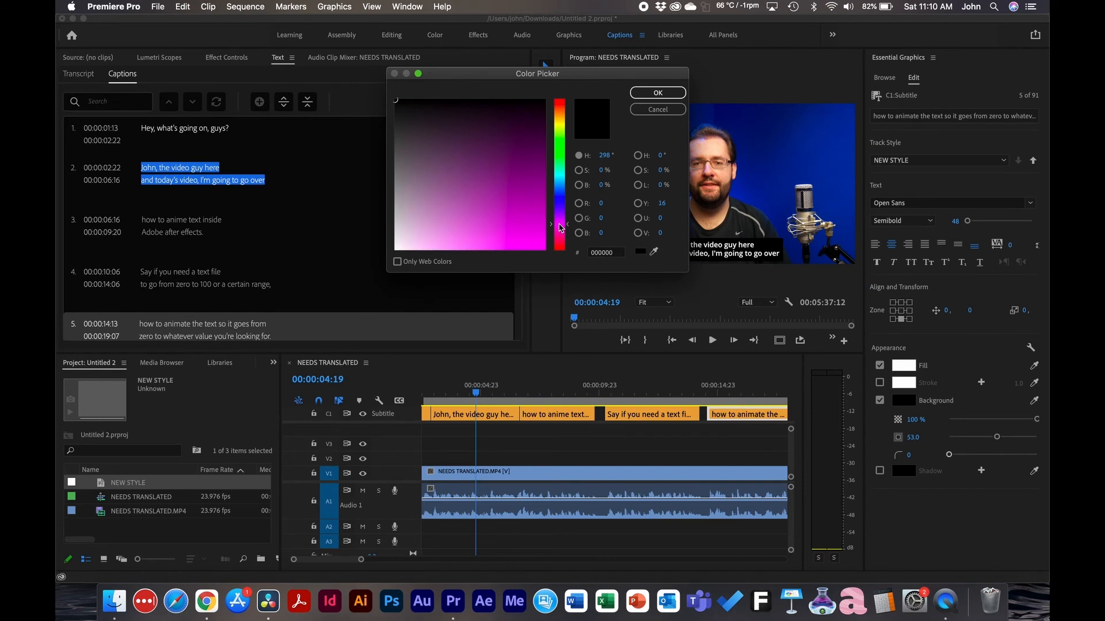
left_click(519, 215)
left_click(651, 91)
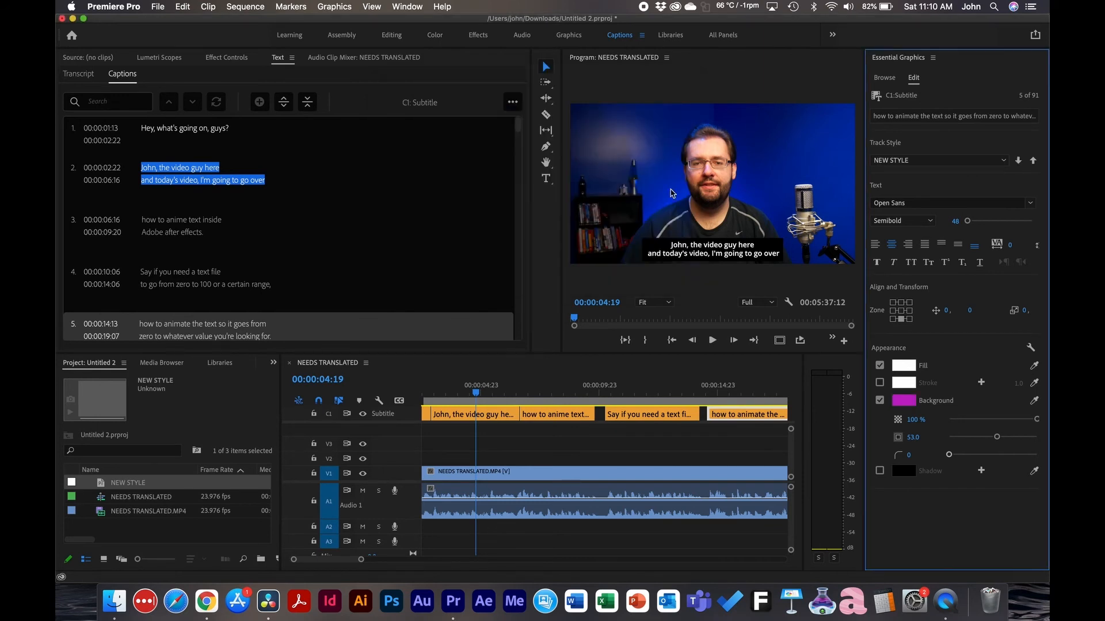
left_click(743, 394)
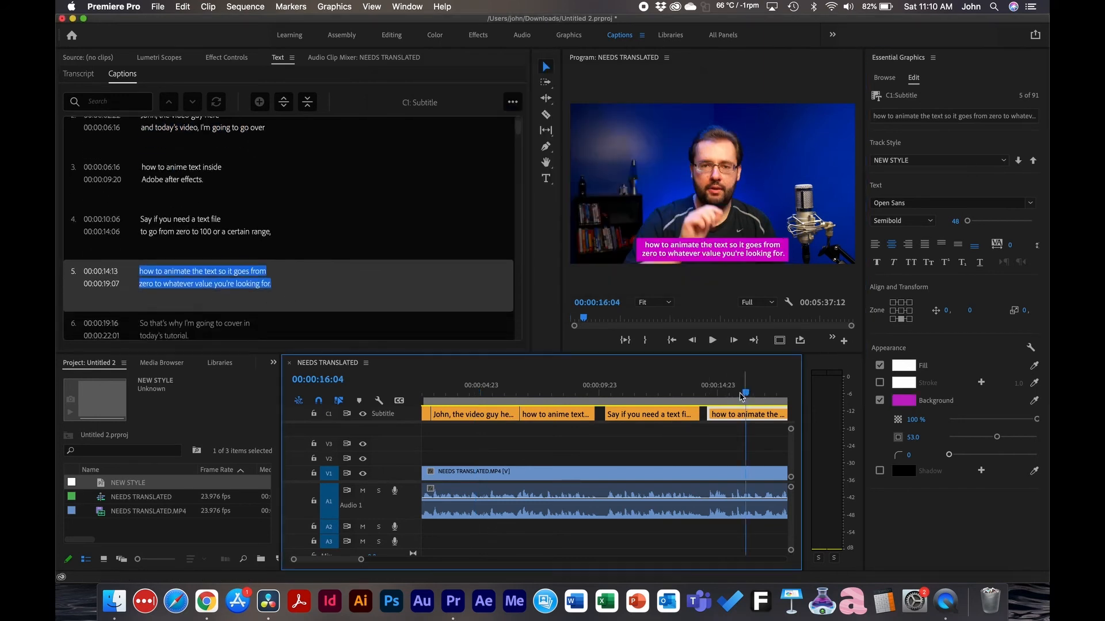
Push the caption's modified formatting to the style in the project
left_click(1033, 161)
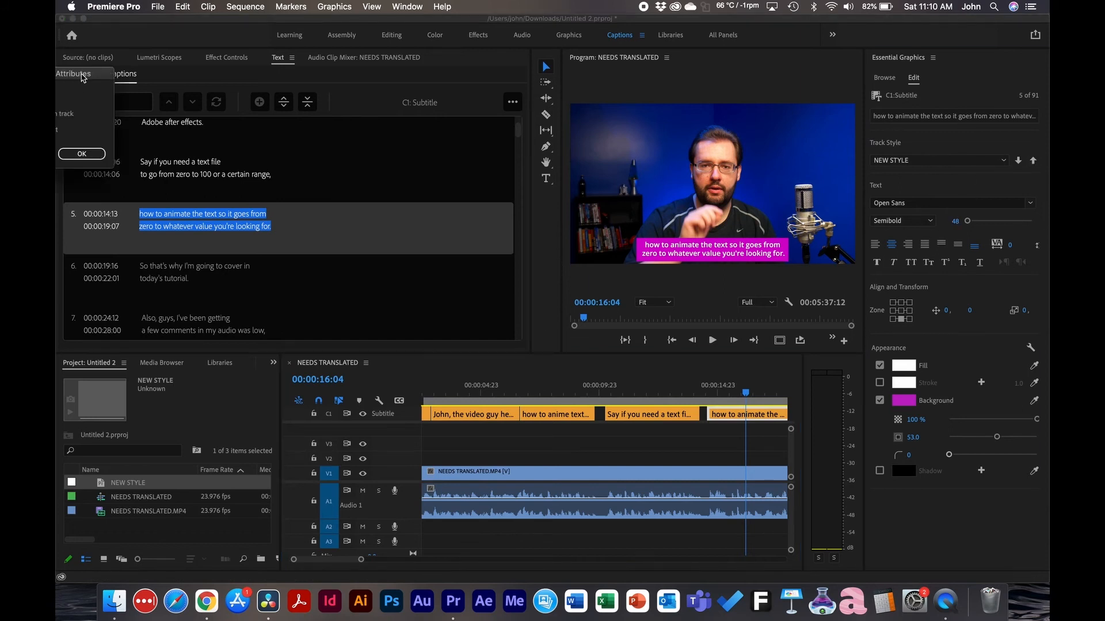
left_click_drag(82, 78, 596, 280)
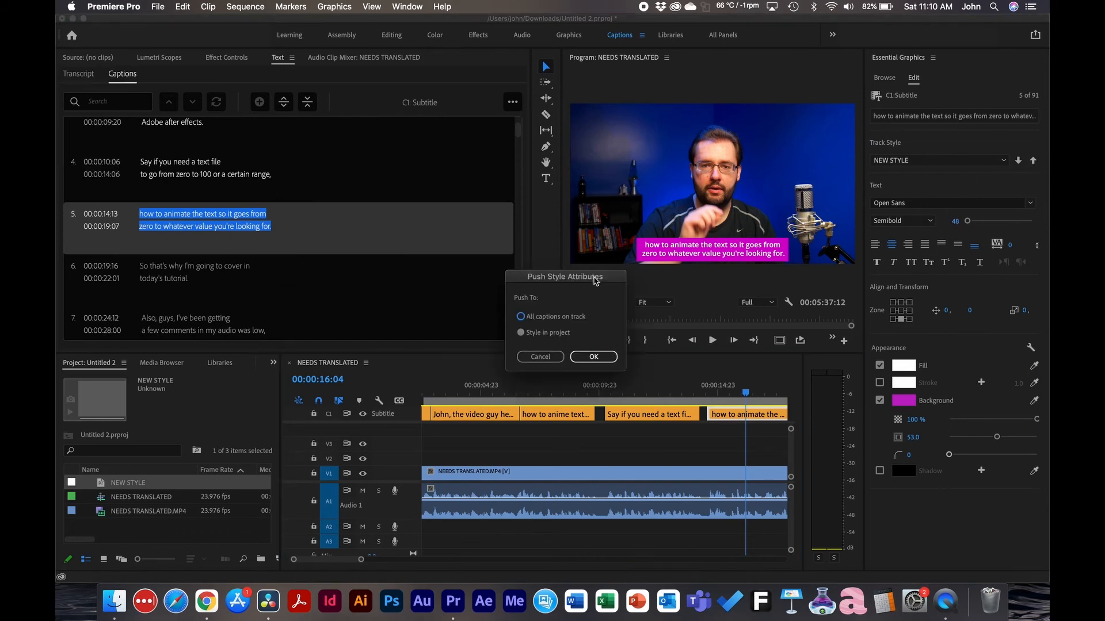
left_click(544, 336)
left_click(589, 358)
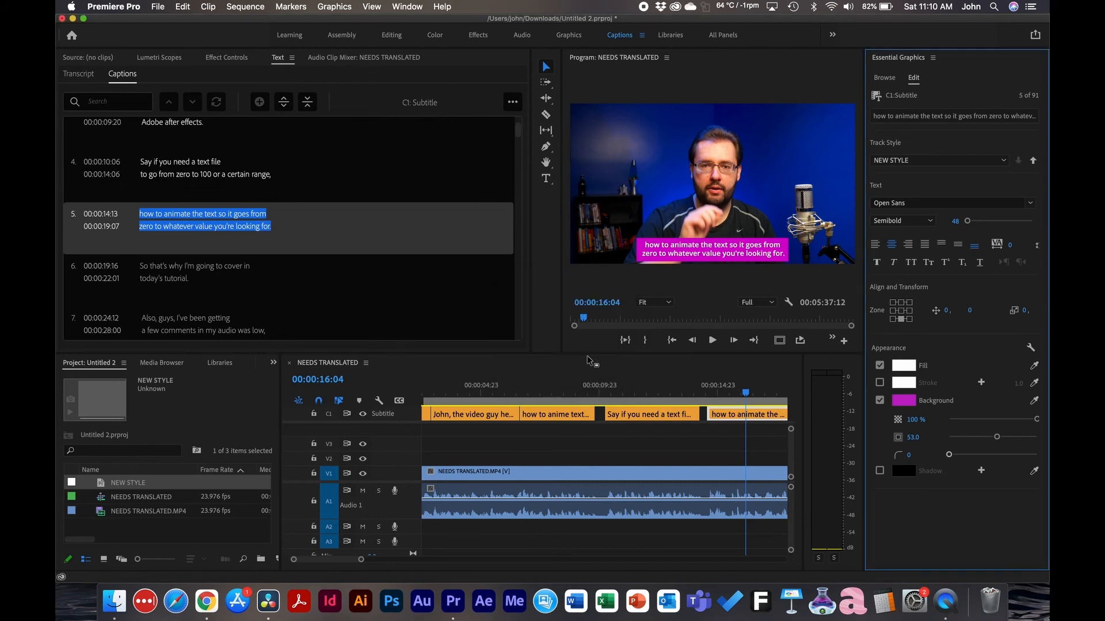
Inspect the earlier captions in the sequence for the updated background color
left_click(668, 391)
left_click(555, 392)
left_click(479, 391)
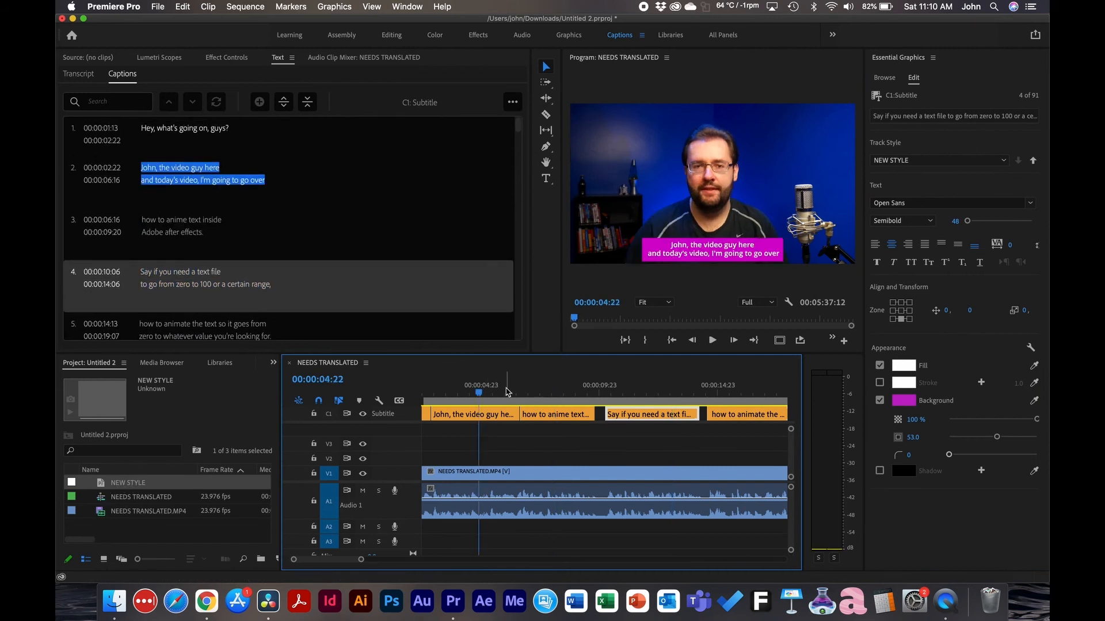
left_click_drag(552, 385, 489, 391)
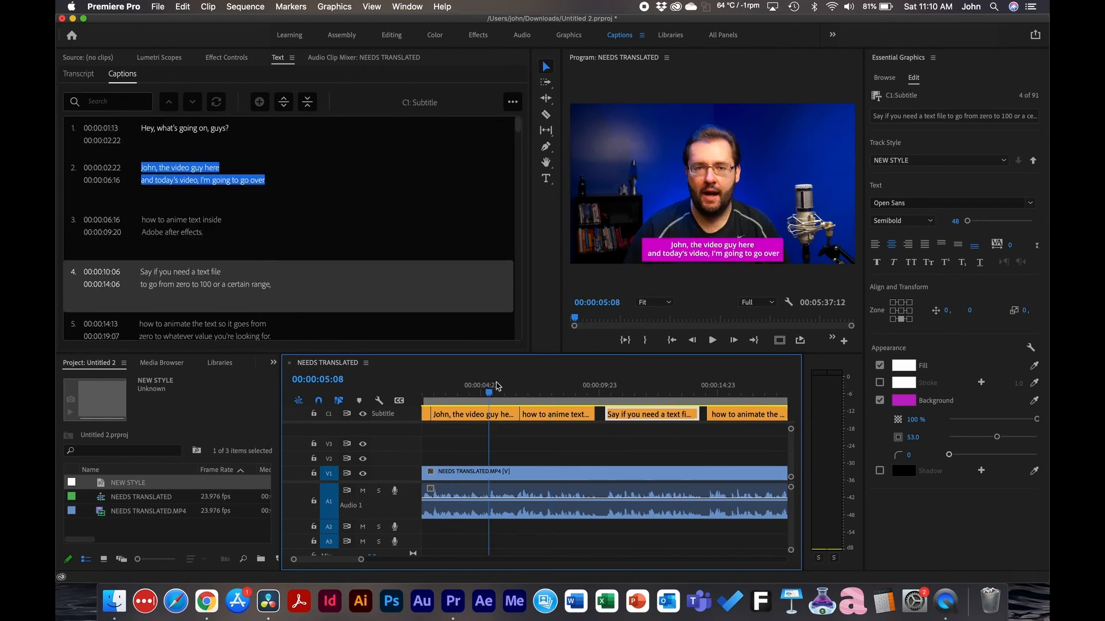
left_click(664, 384)
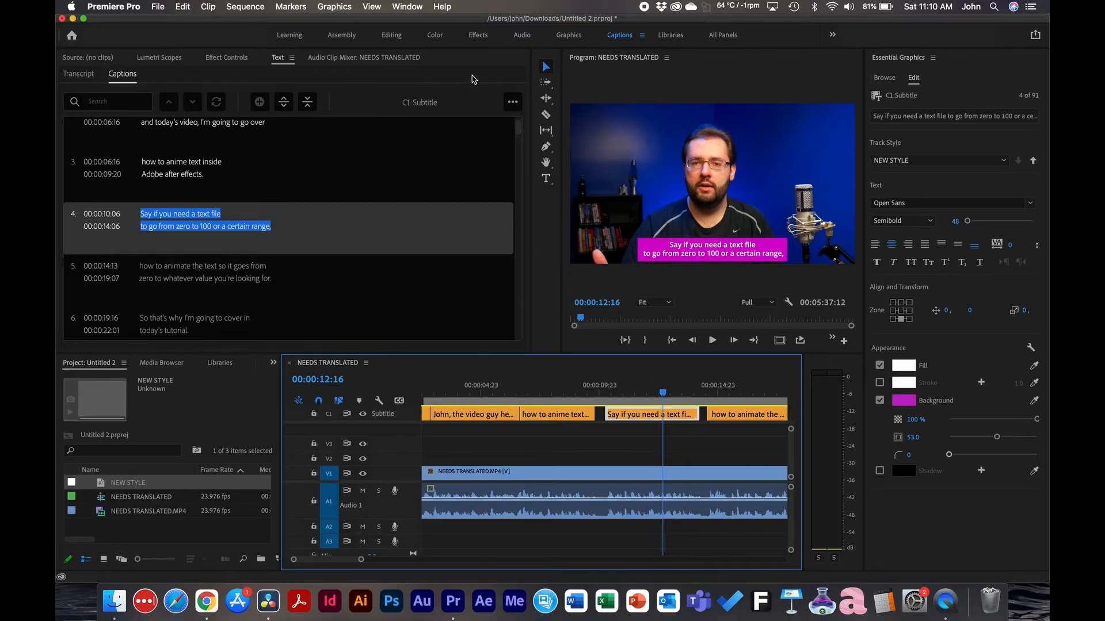
Look at the options for exporting the captions to an SRT file or a text file
left_click(472, 79)
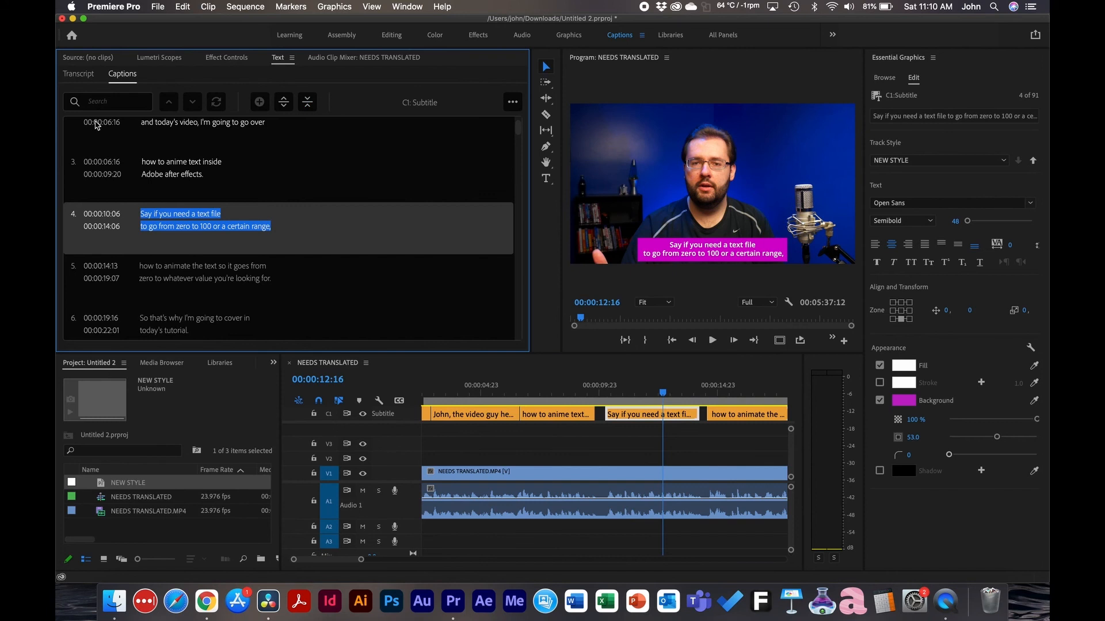
left_click(512, 103)
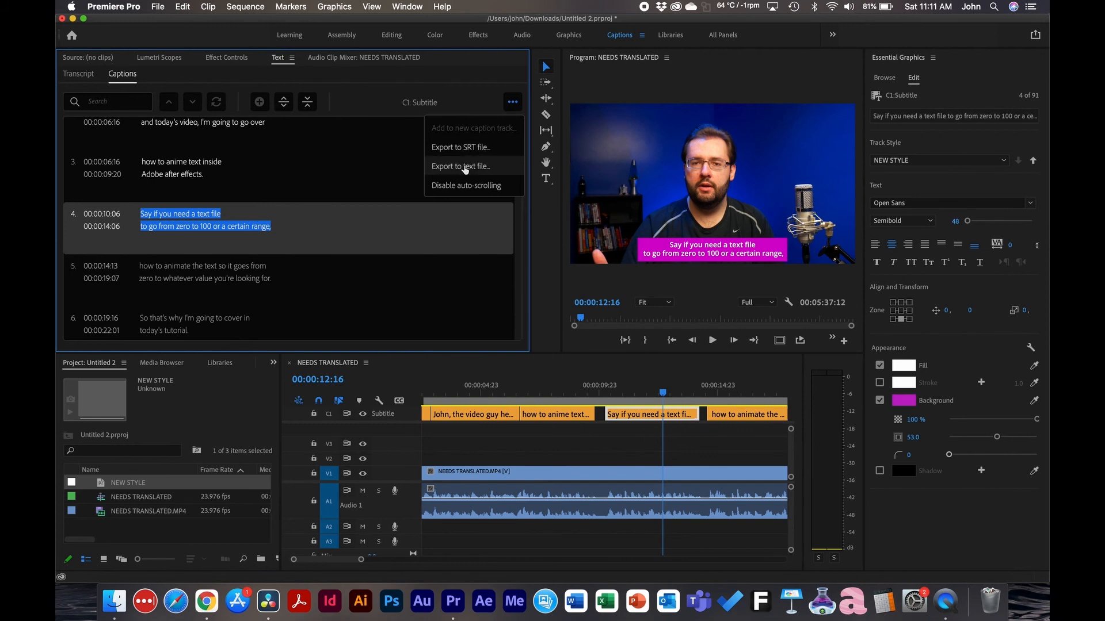
left_click(480, 92)
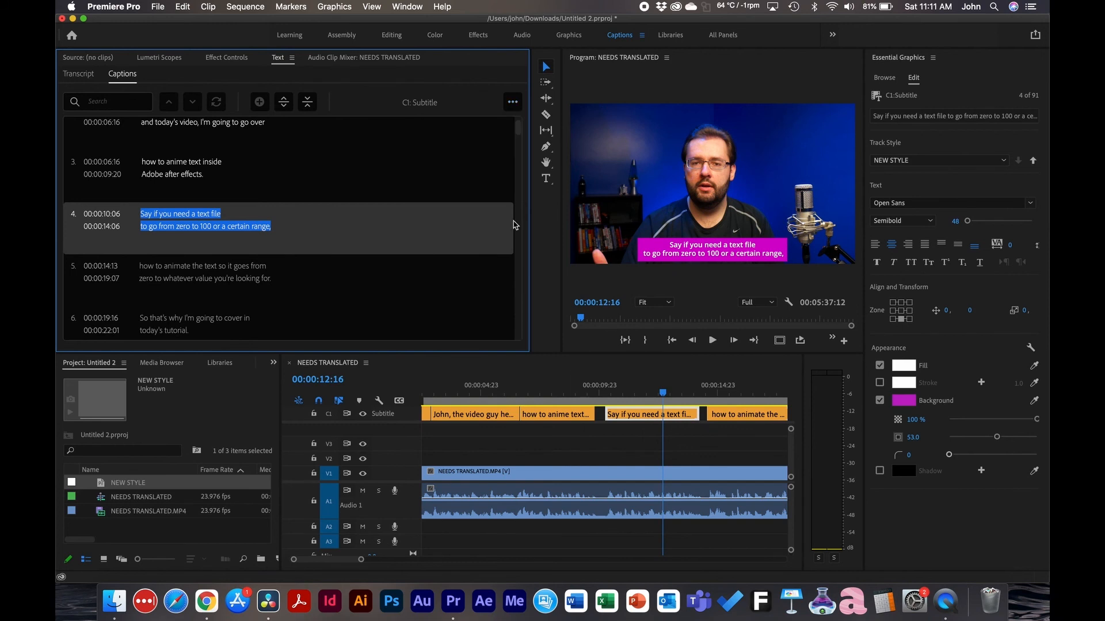
Open the export settings for the sequence and examine the caption export options, keeping Burn Captions Into Video
left_click(619, 454)
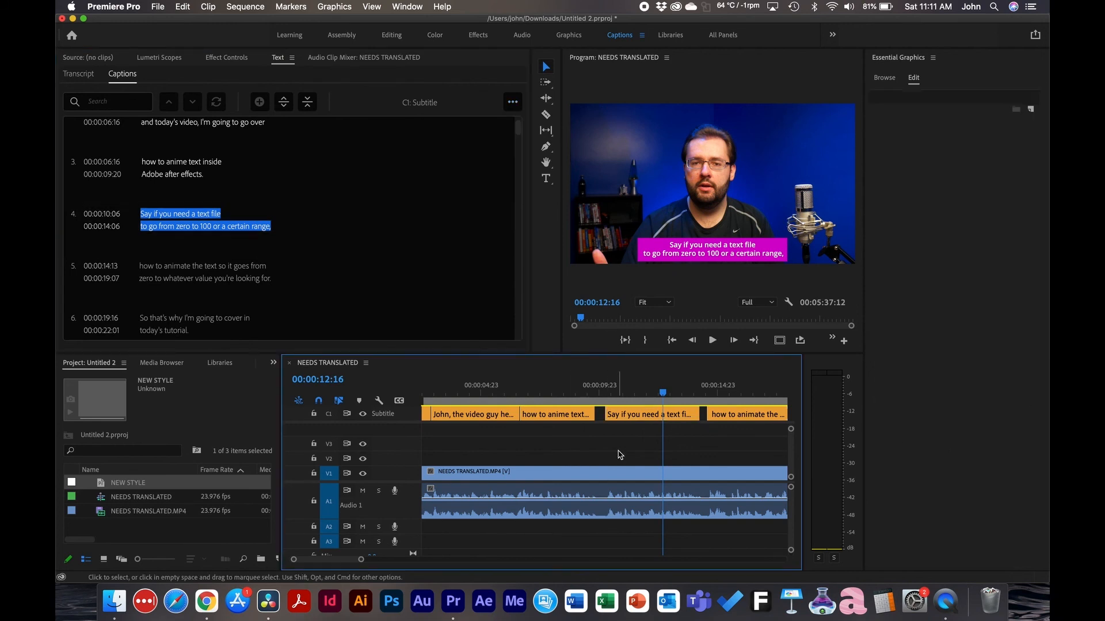
key("super+m")
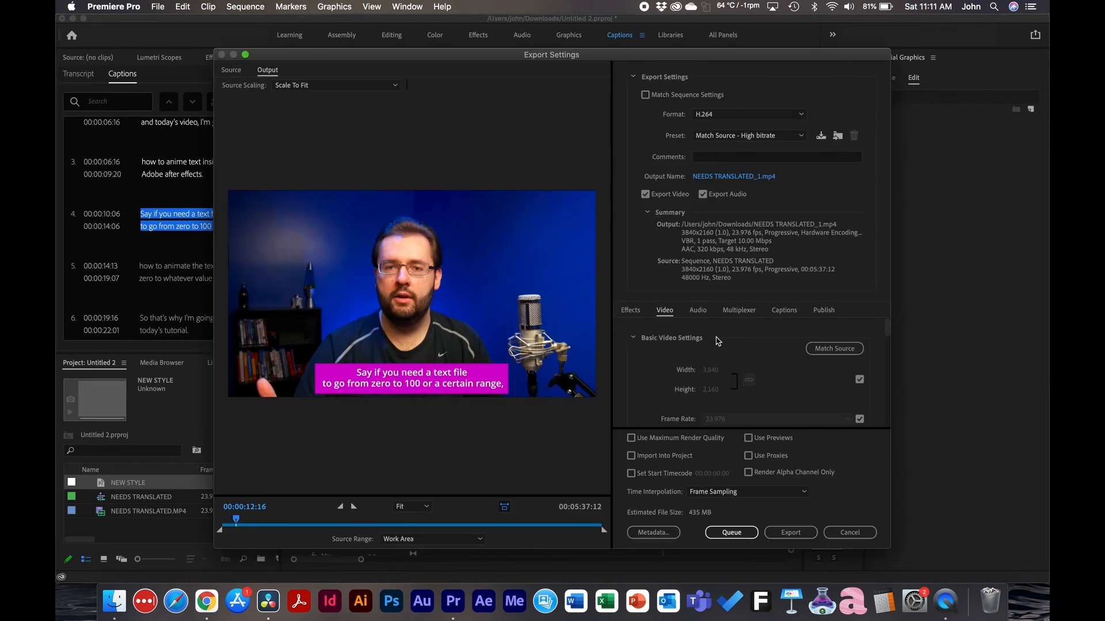
left_click(784, 313)
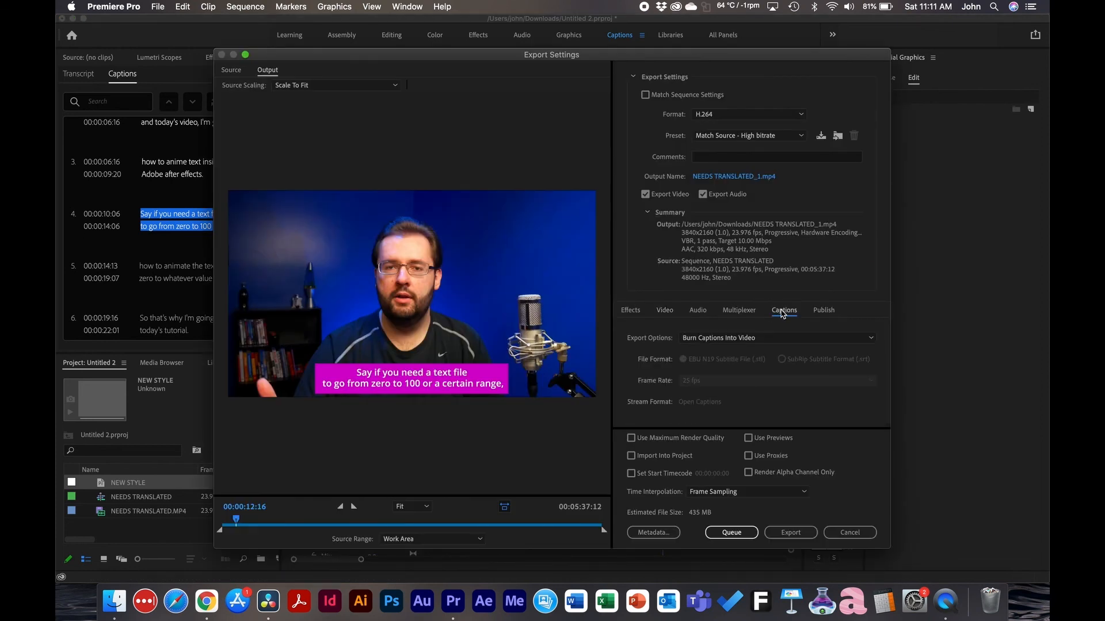
left_click(756, 336)
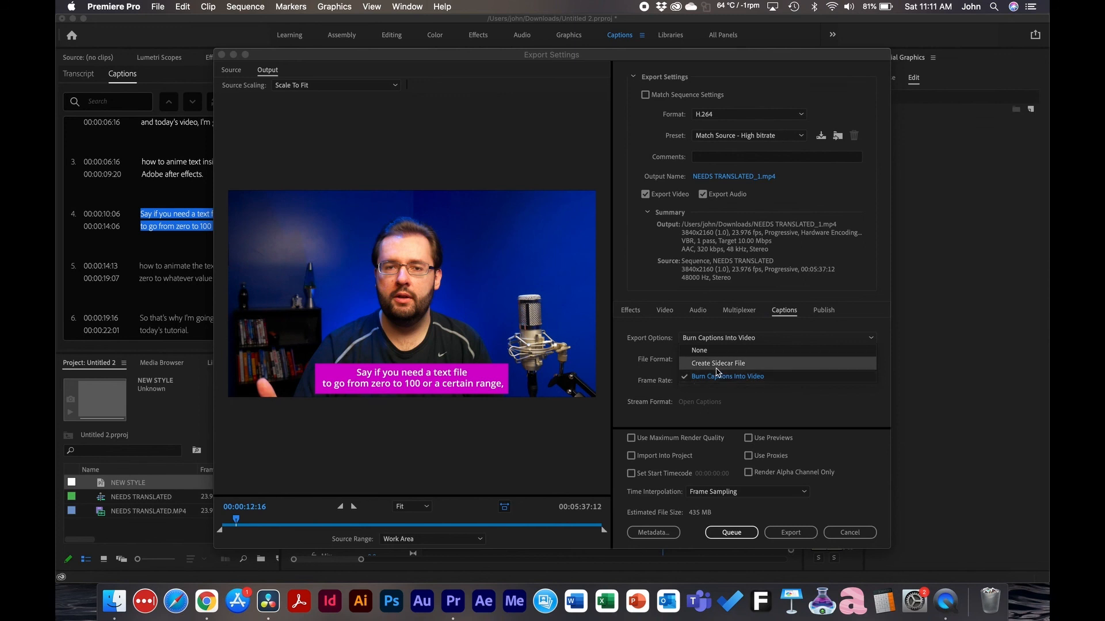
left_click(748, 410)
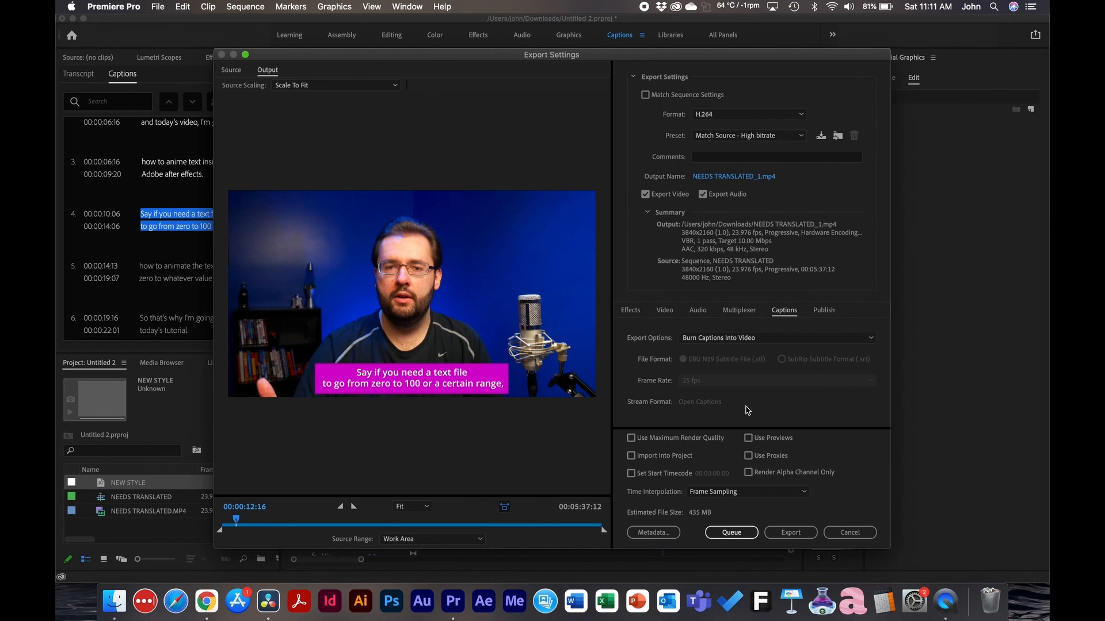